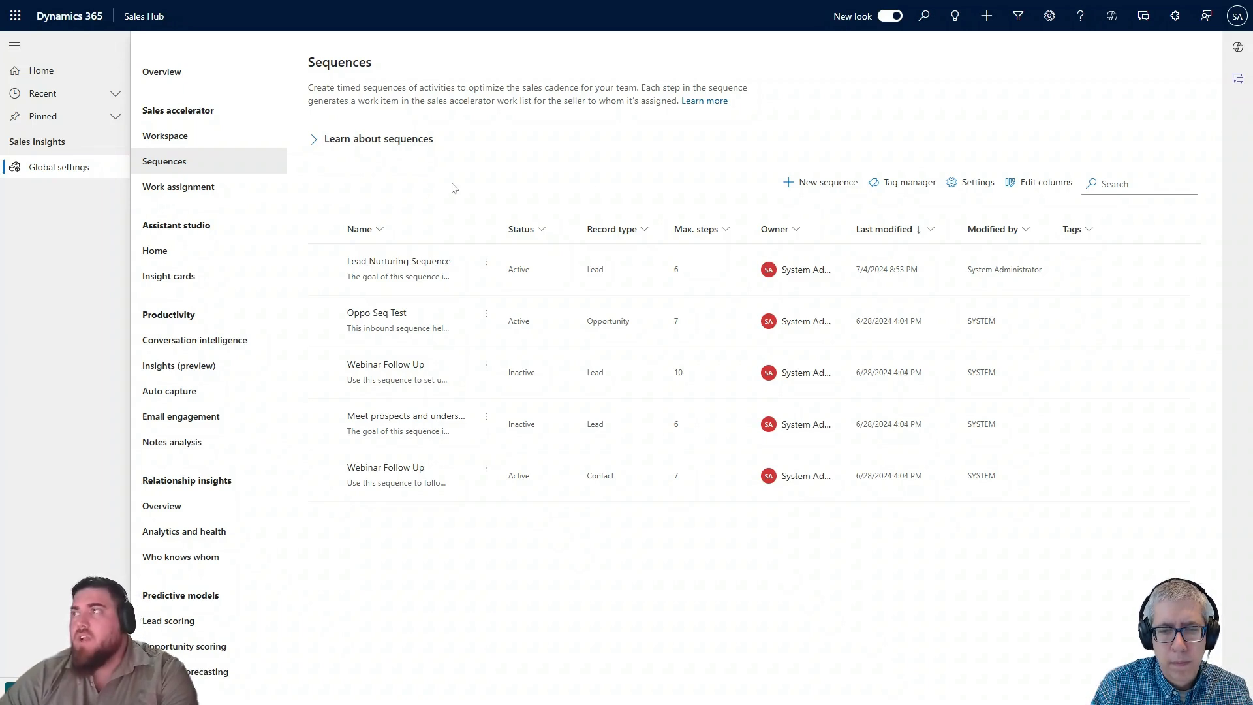
left_click(826, 189)
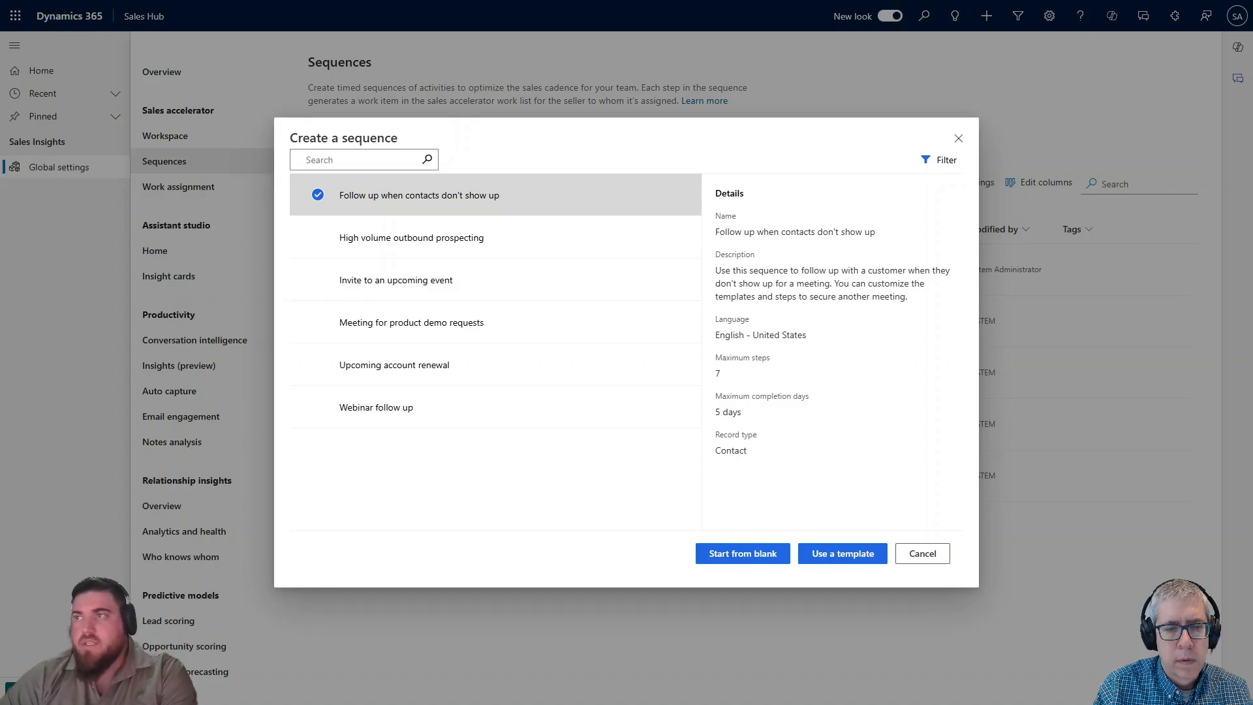
left_click(483, 378)
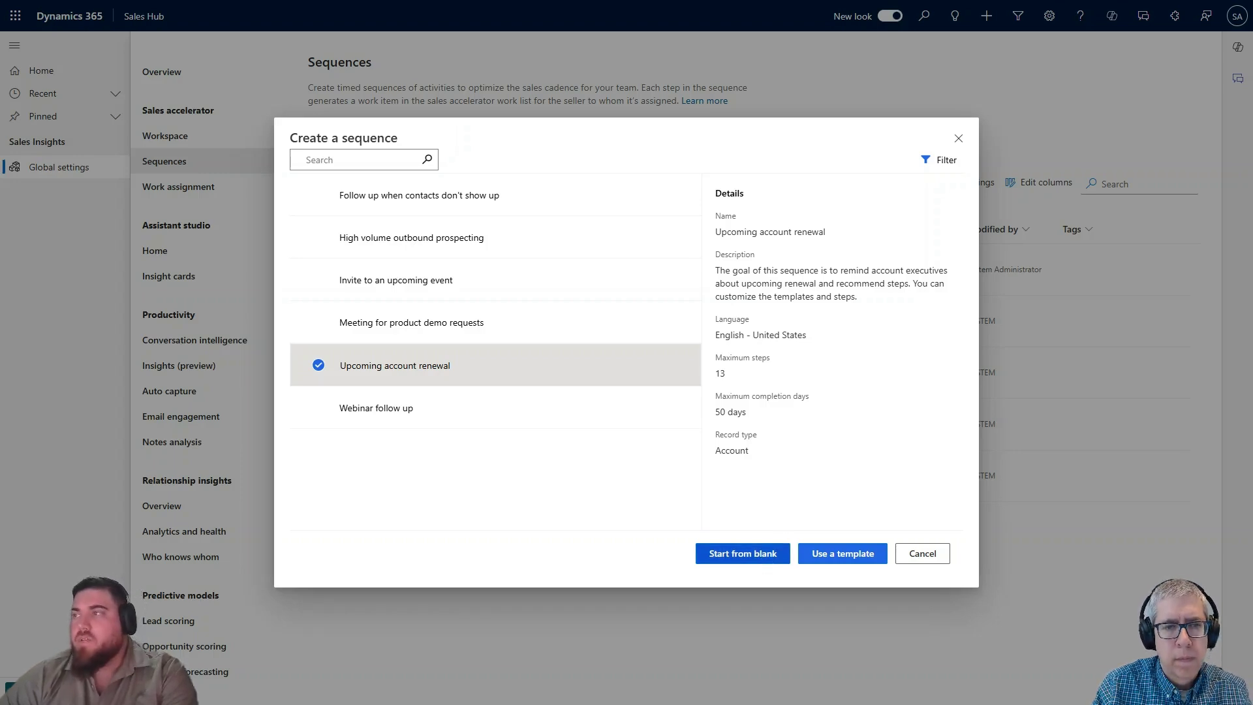
left_click(742, 553)
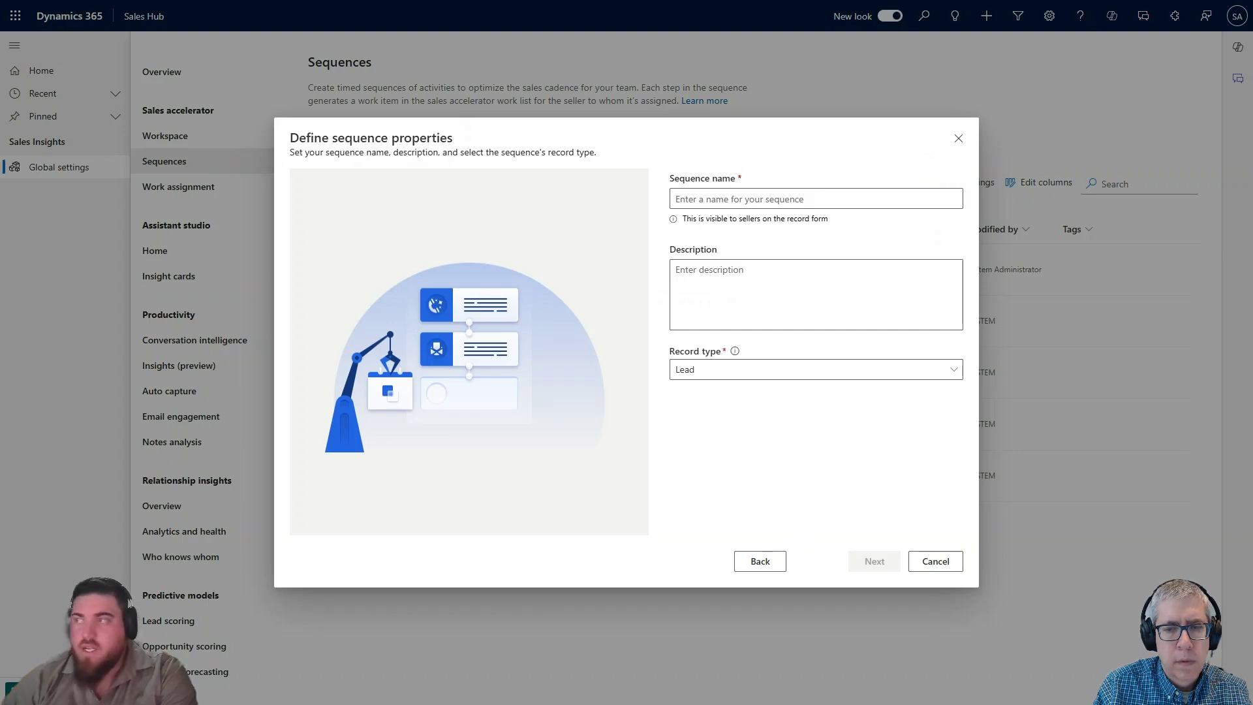
left_click(901, 374)
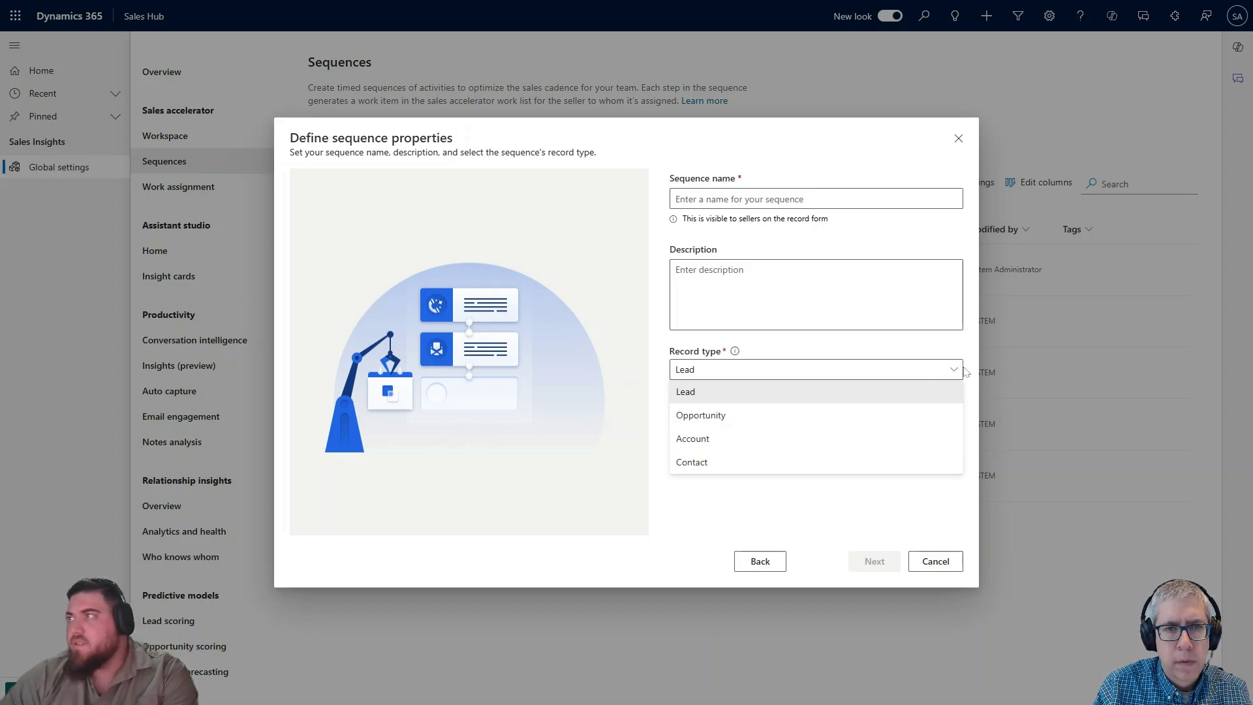
left_click(959, 139)
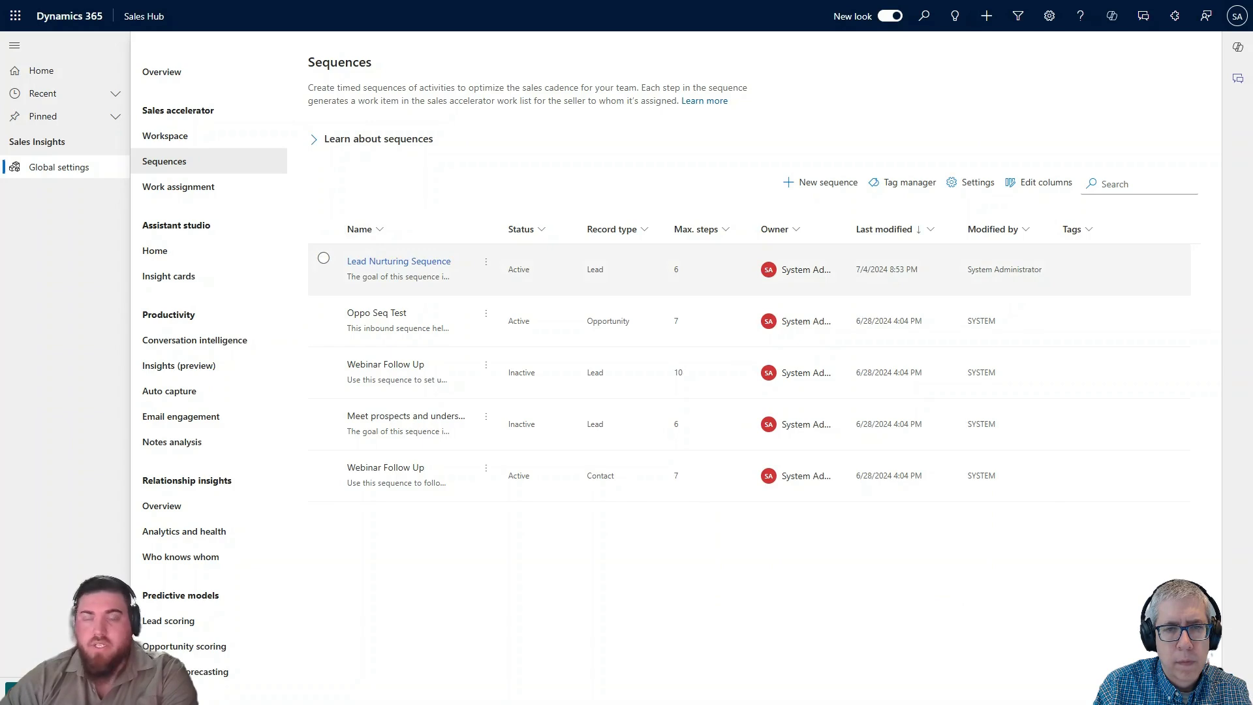
- Open the Lead Nurturing Sequence in the designer, leaving its active version unedited
left_click(372, 266)
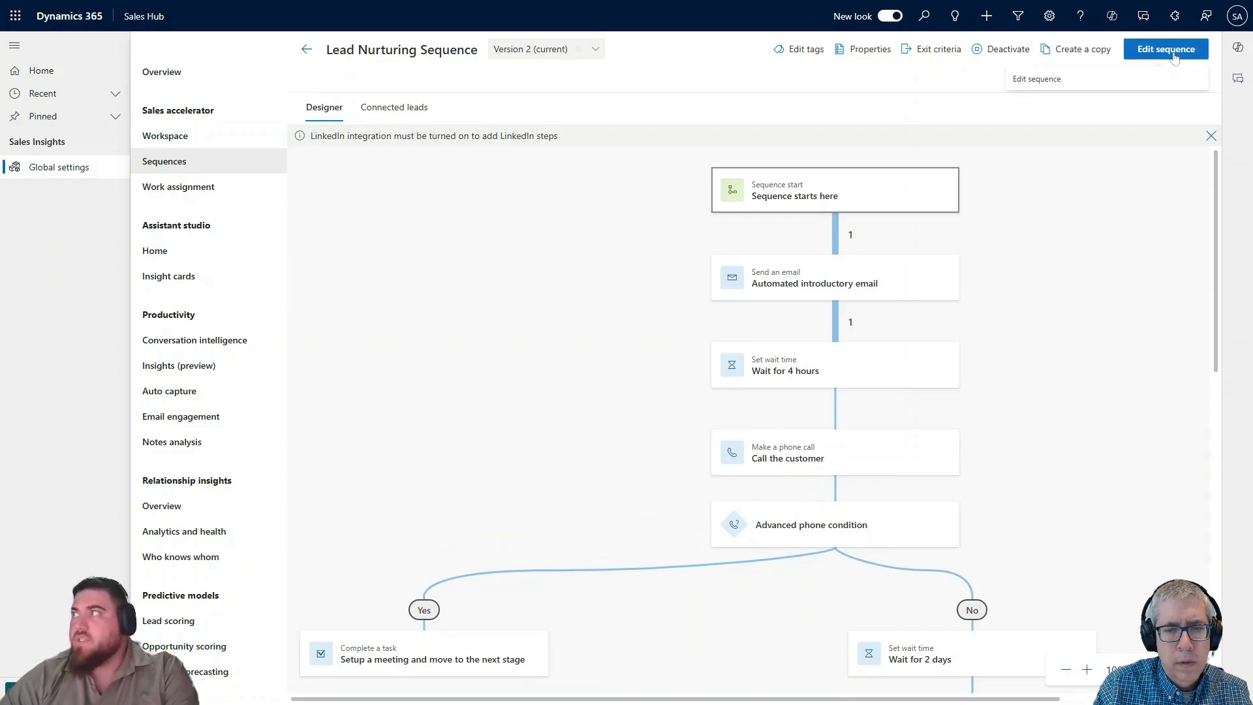
left_click(1175, 58)
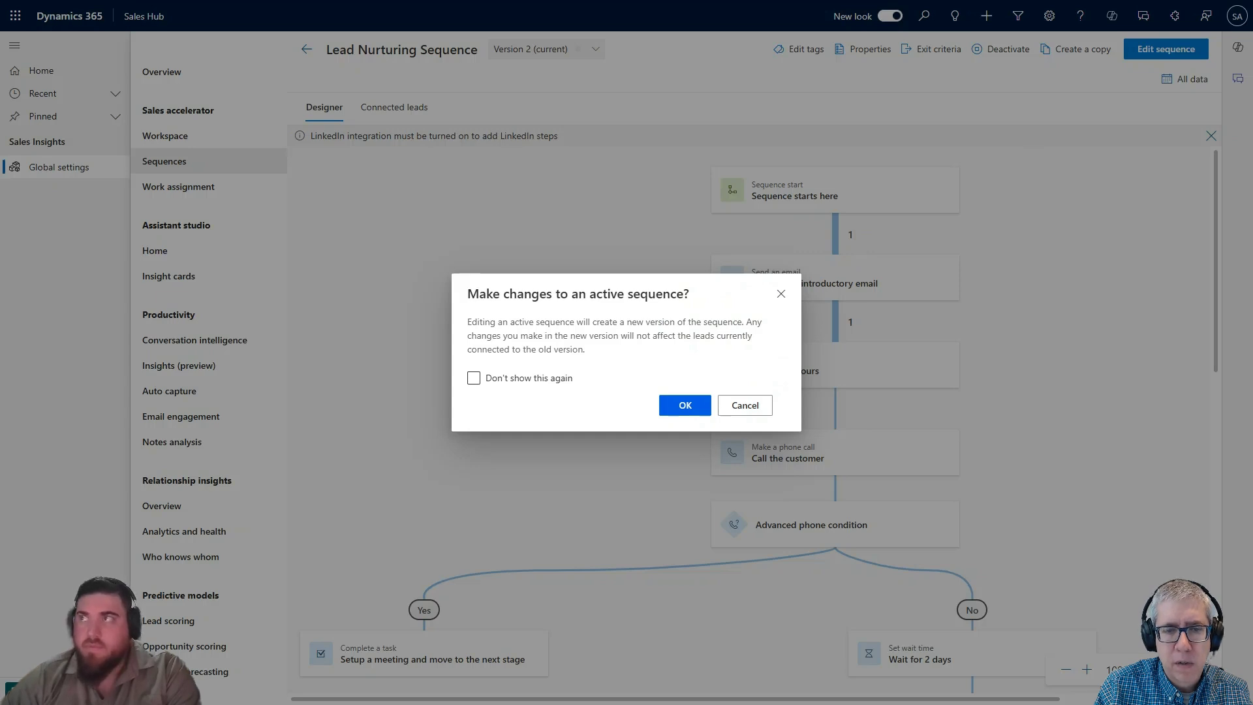
key("Escape")
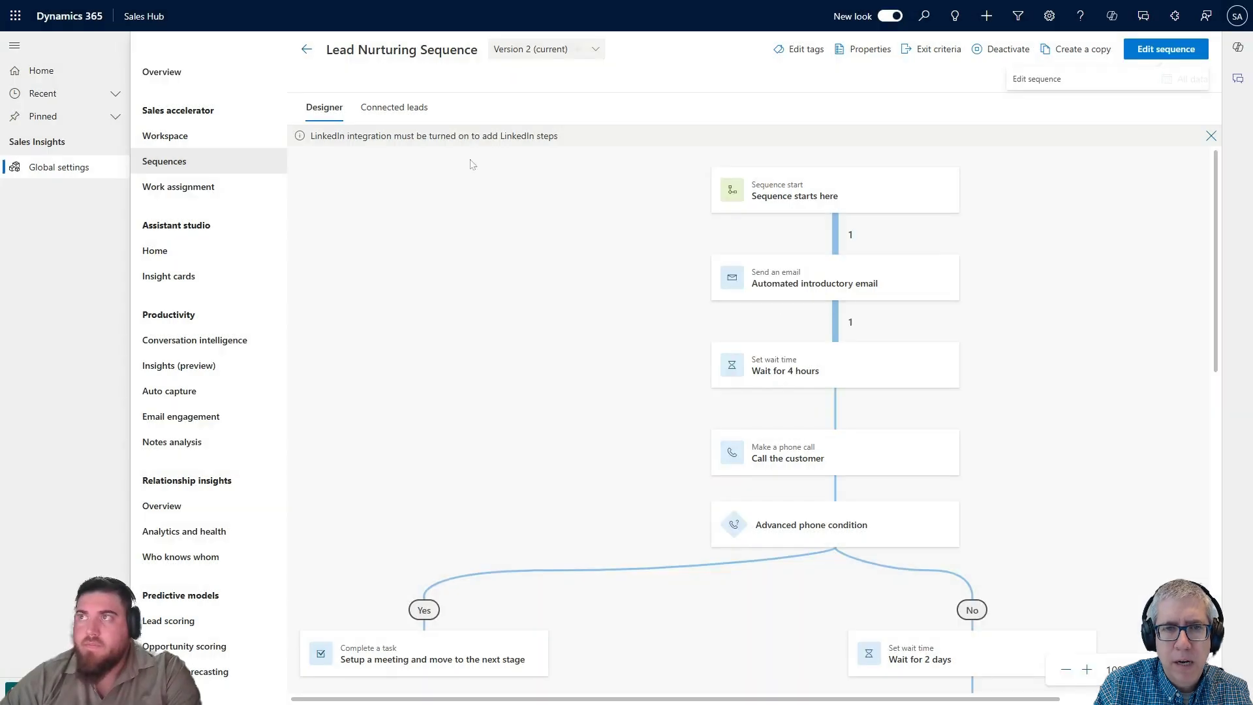
- Examine the sequence's connected segments and leads, its date range filter options and its properties
left_click(418, 118)
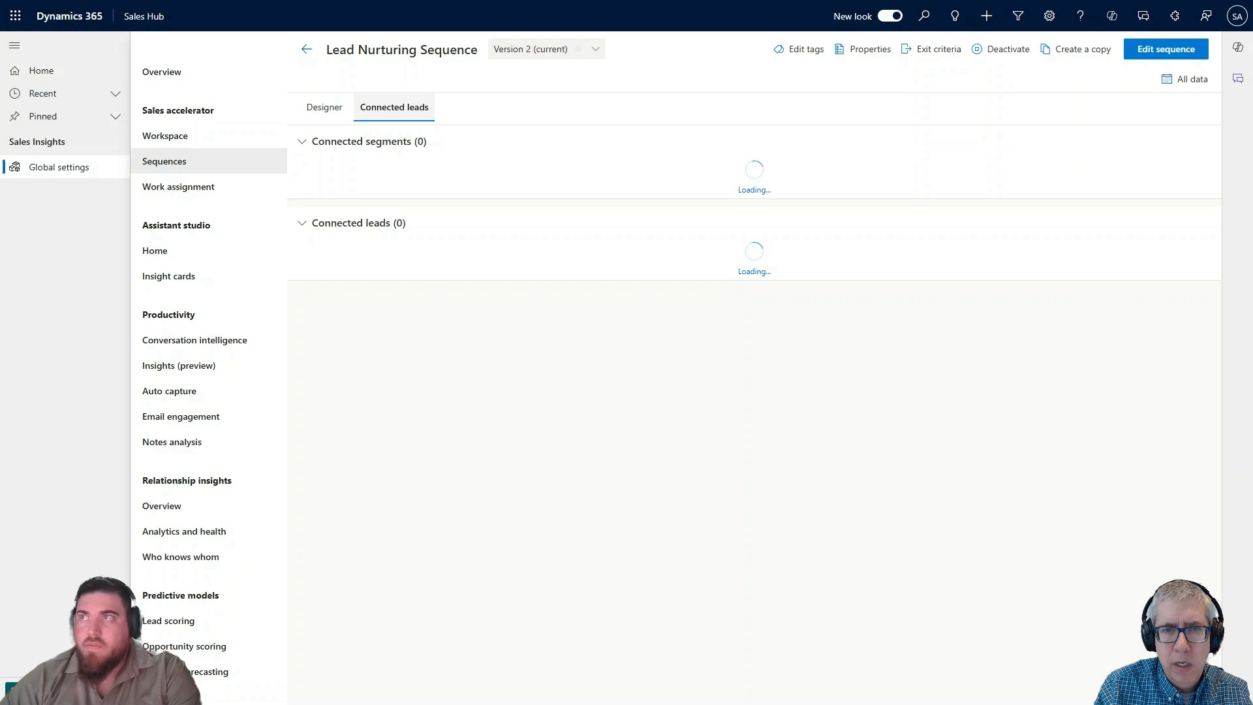
left_click(339, 112)
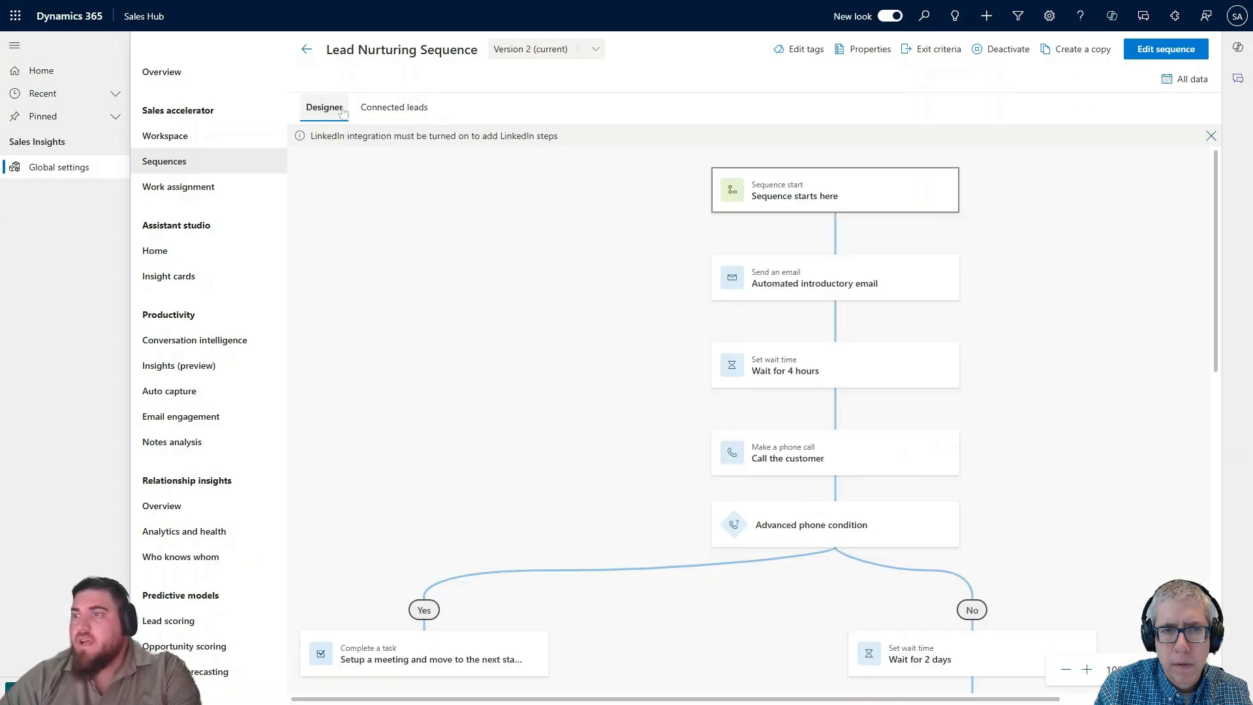
left_click(1187, 81)
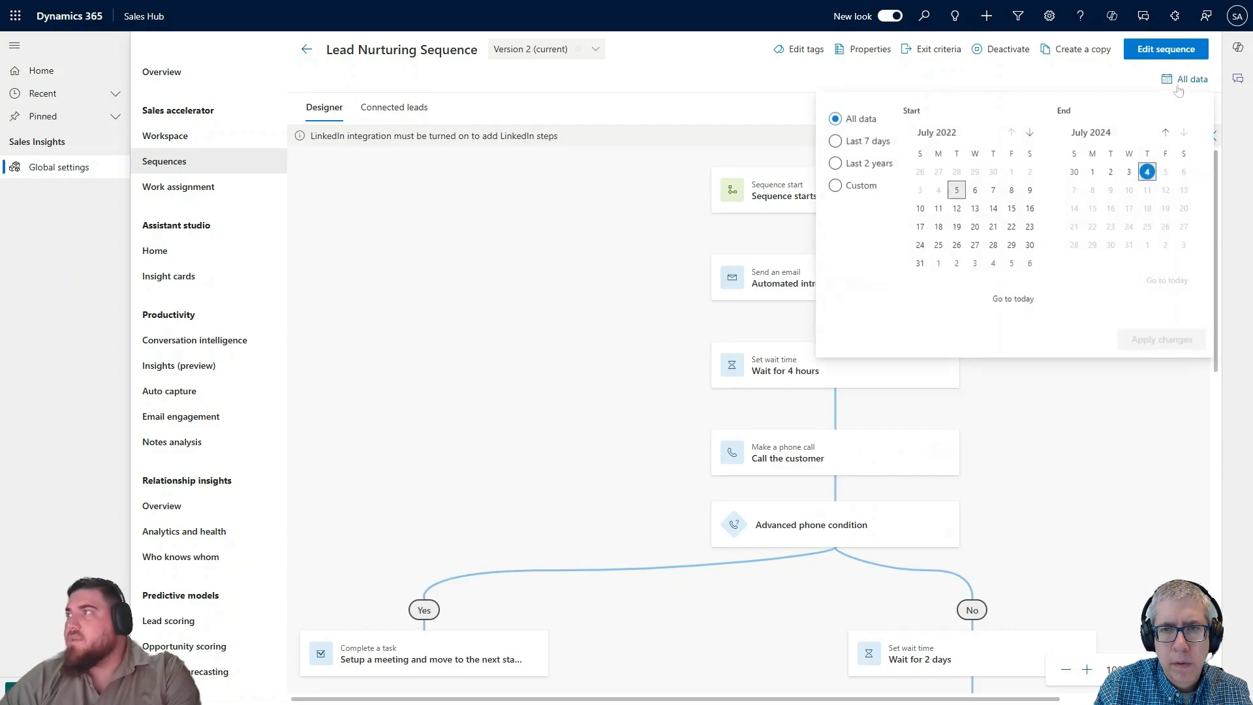
left_click(958, 82)
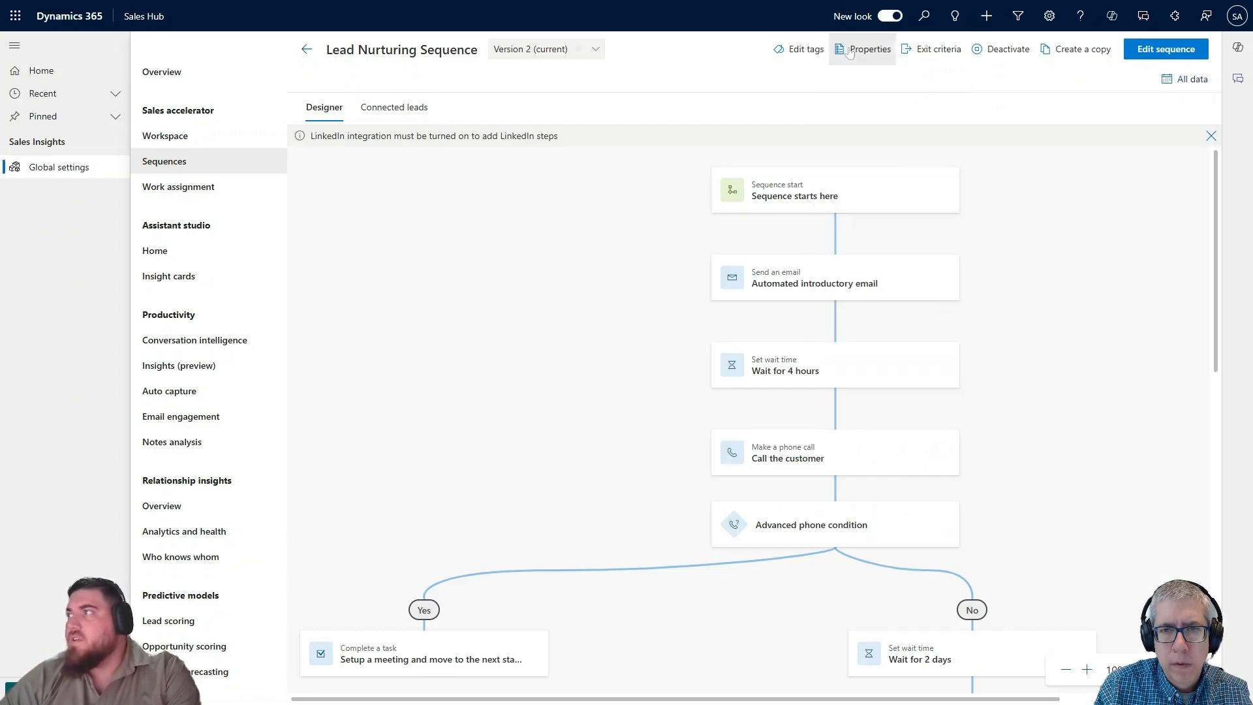
left_click(863, 49)
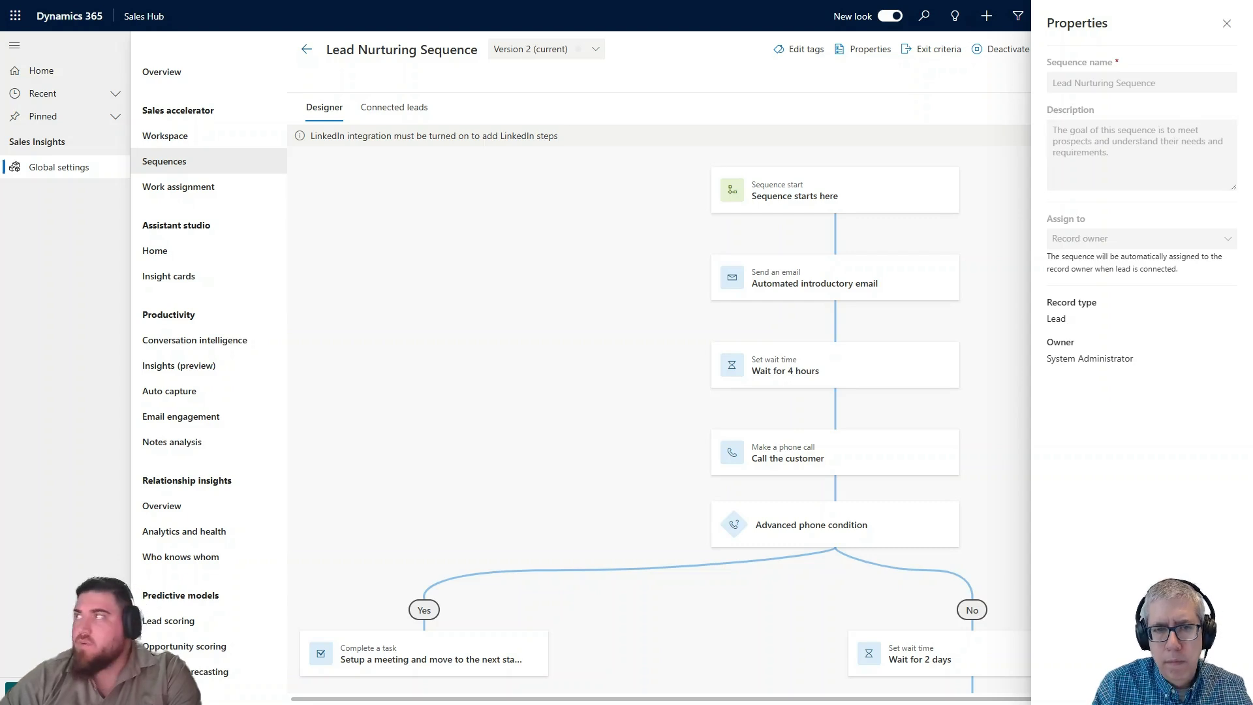
left_click(1227, 24)
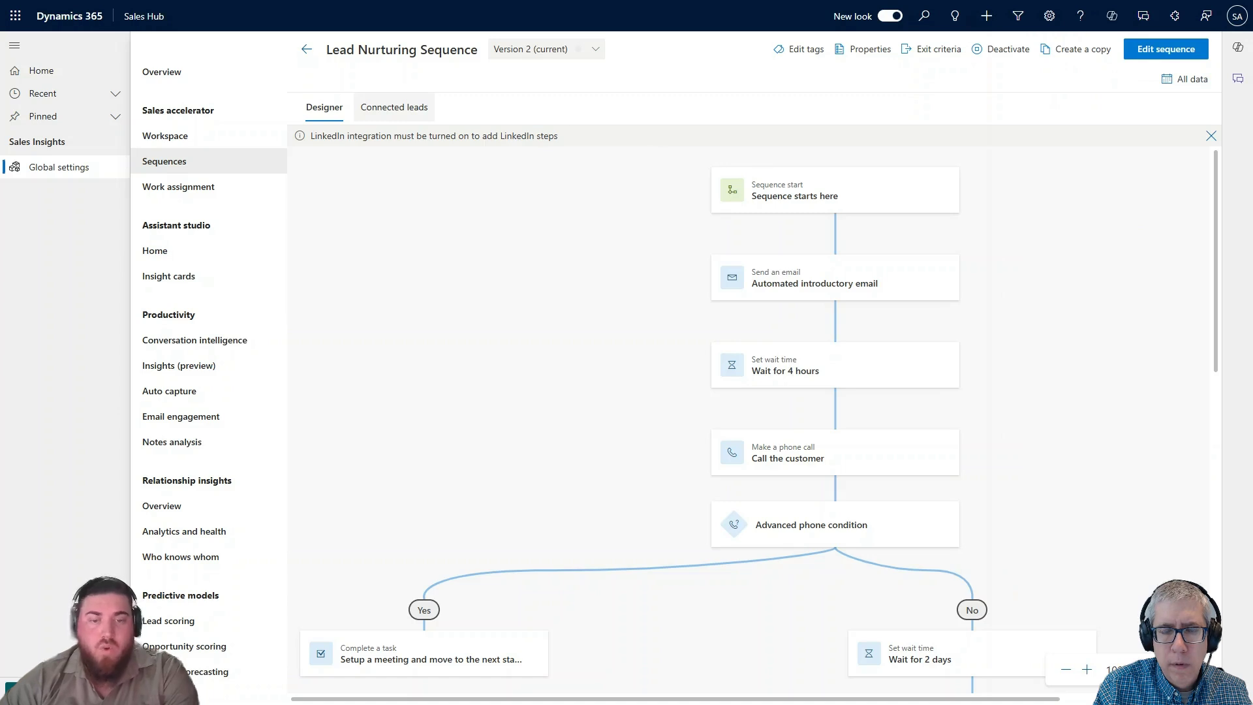
left_click(377, 121)
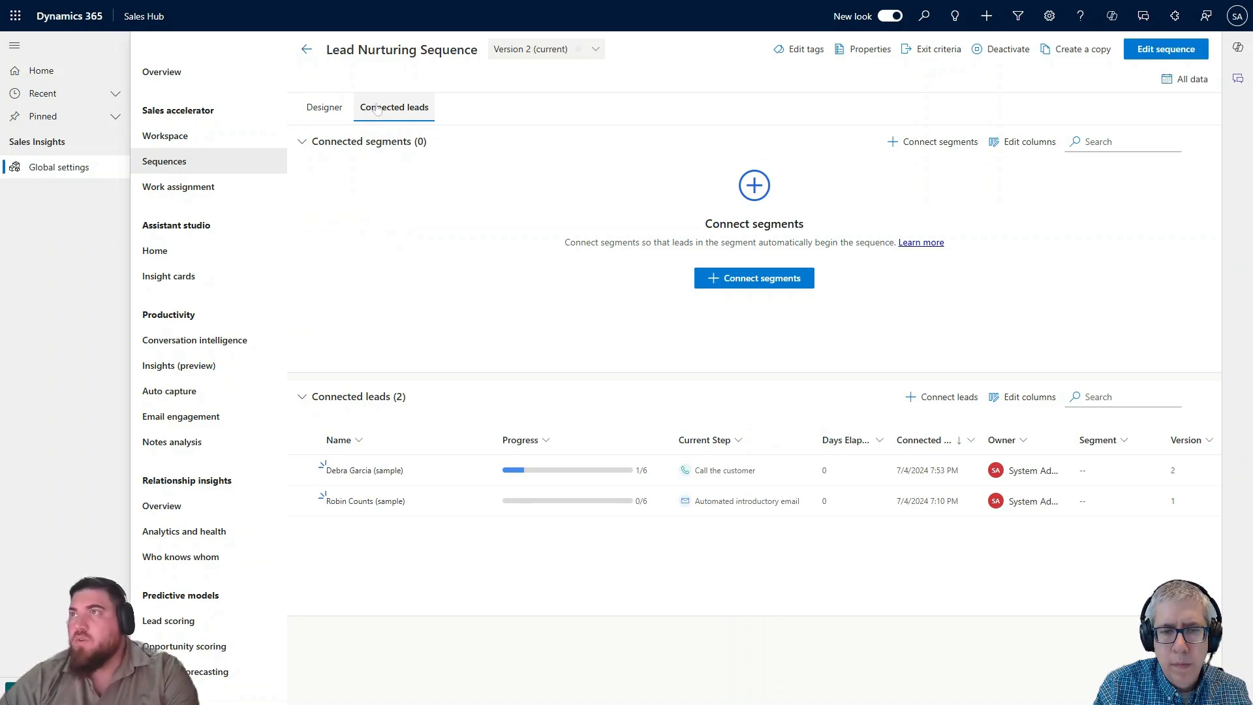
left_click(336, 117)
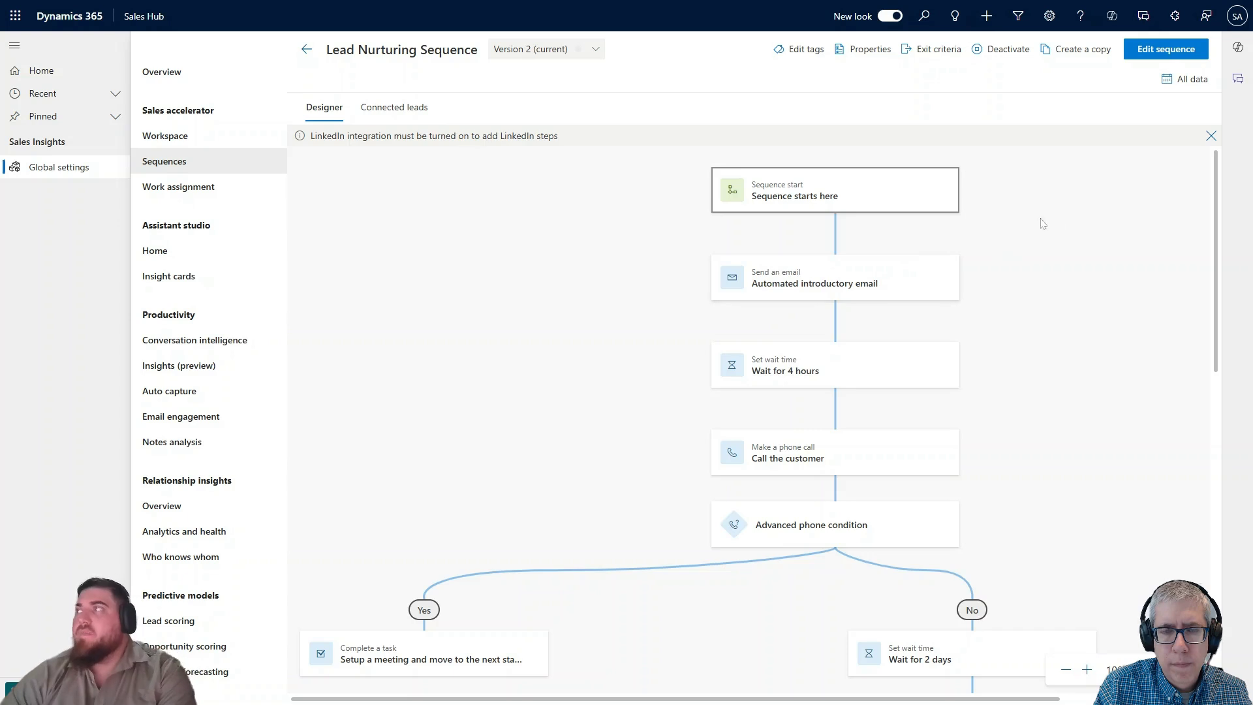
- Put the active sequence into edit mode and add an Update field command after the meeting setup task on the Yes branch
left_click(1163, 52)
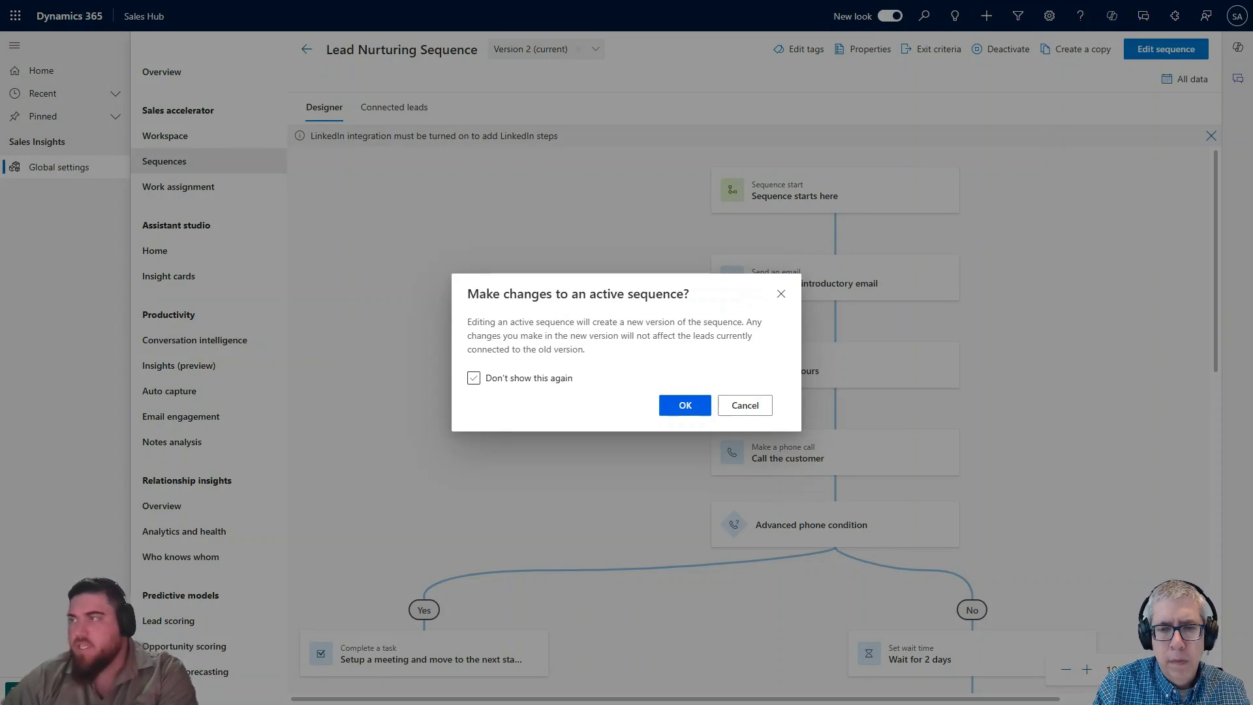
left_click(687, 410)
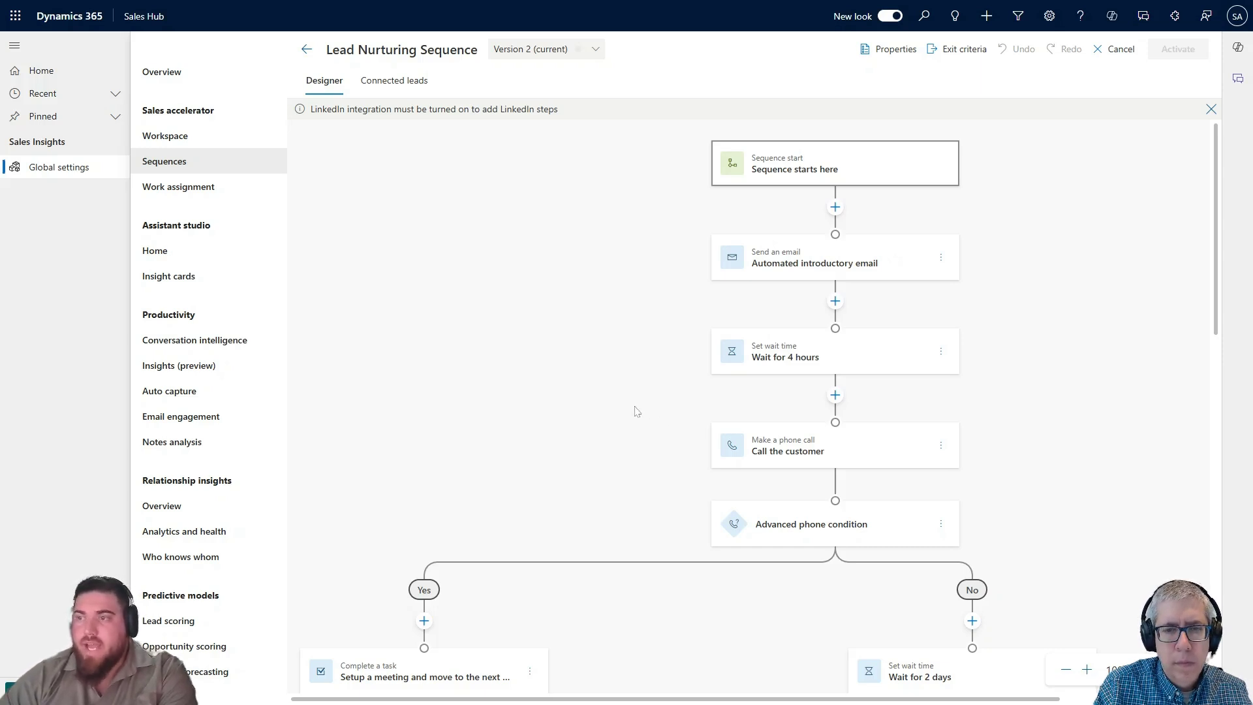
scroll(636, 411, "down", 2)
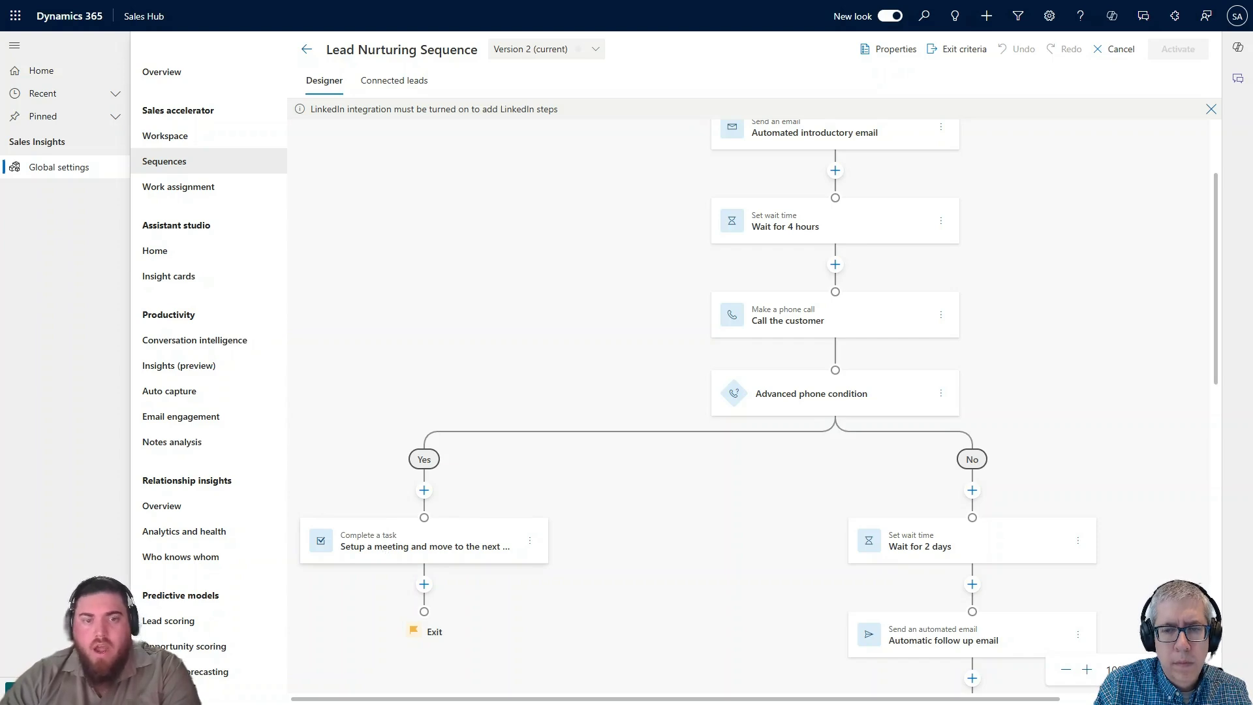
left_click(424, 584)
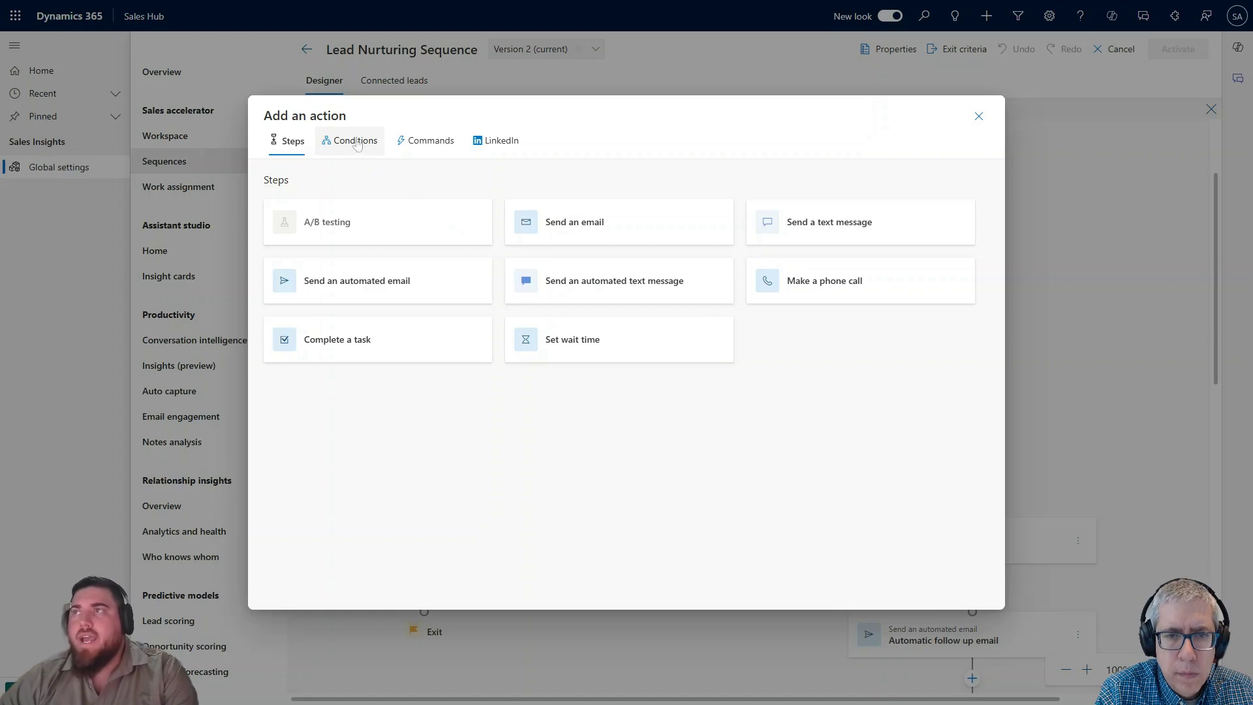
left_click(413, 141)
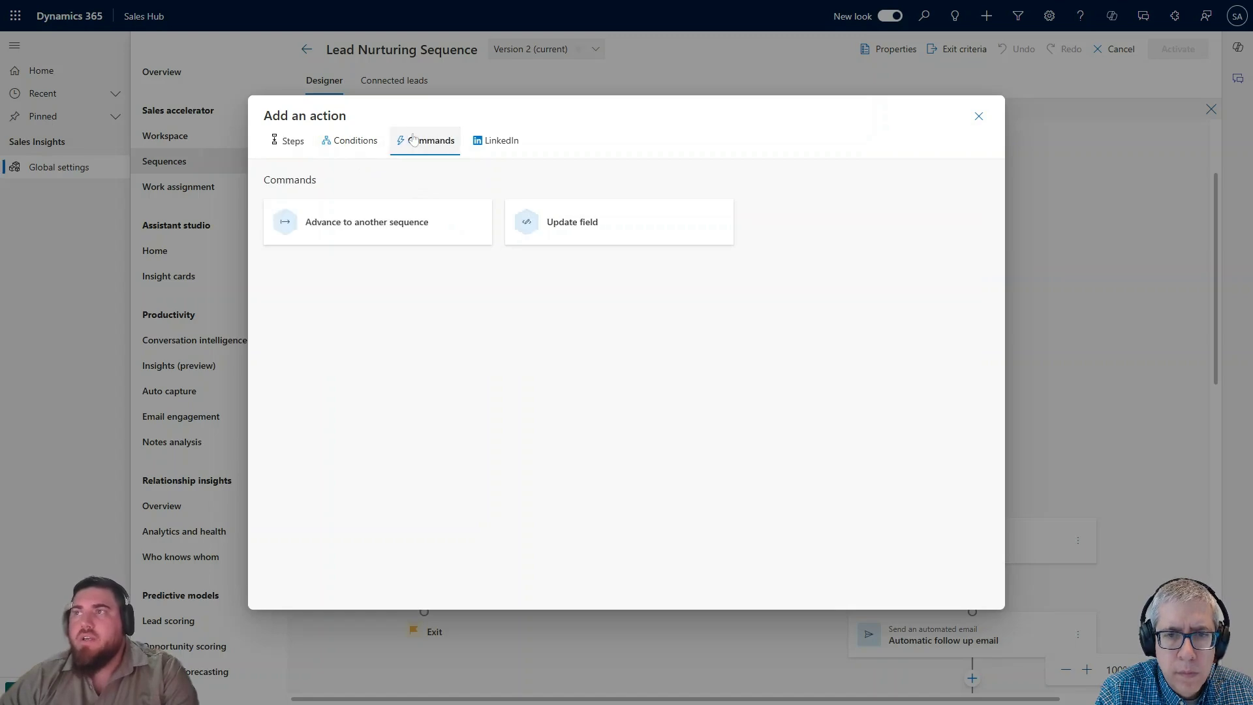
left_click(575, 225)
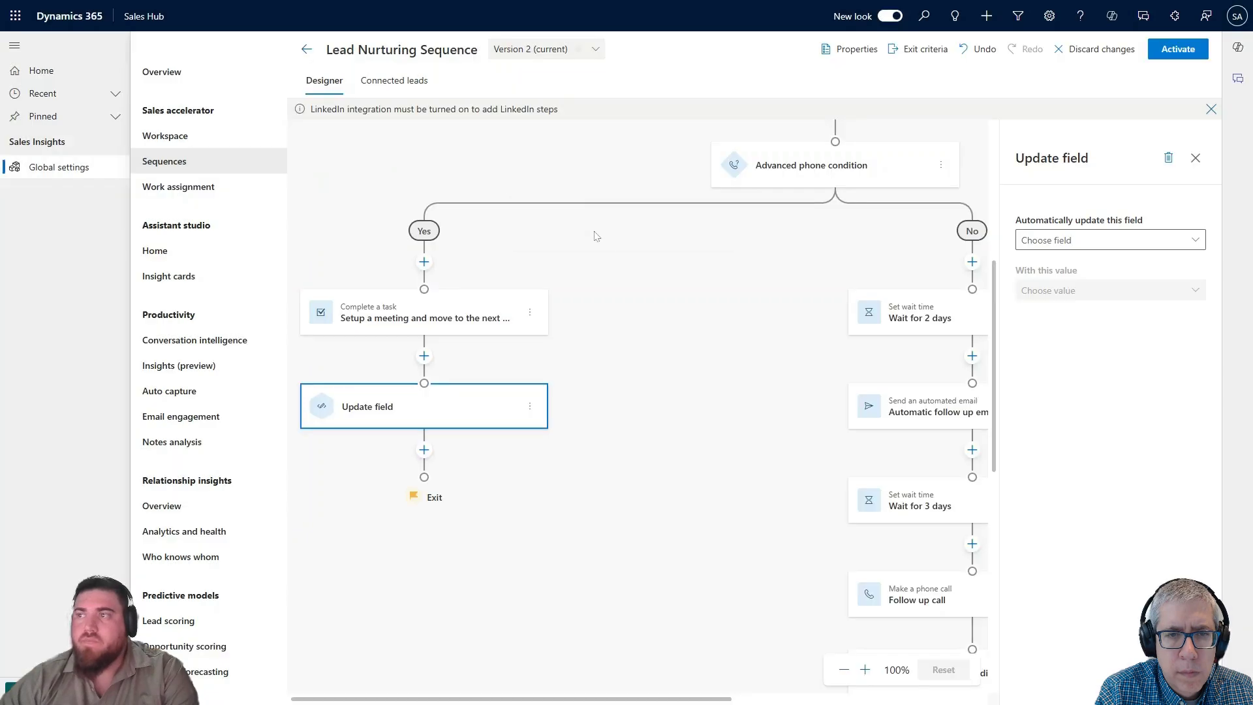
left_click(428, 412)
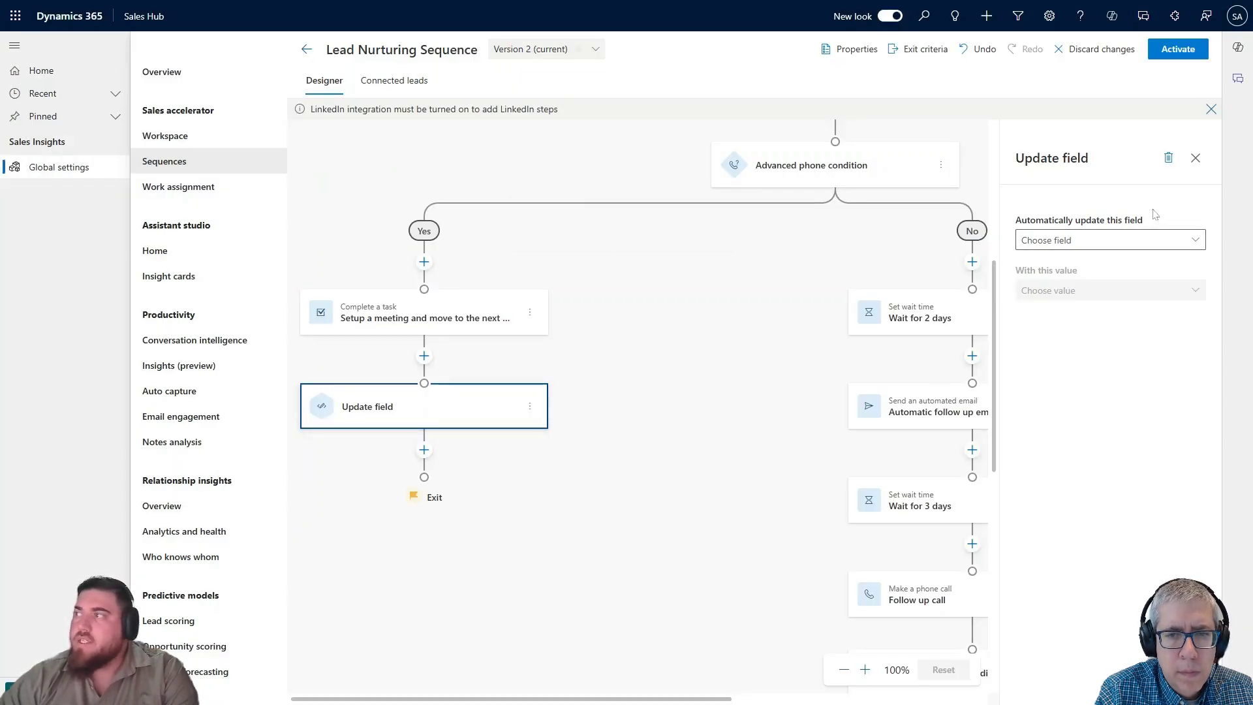
- Configure the Update field command to automatically set the lead's Rating field to Warm
left_click(1194, 240)
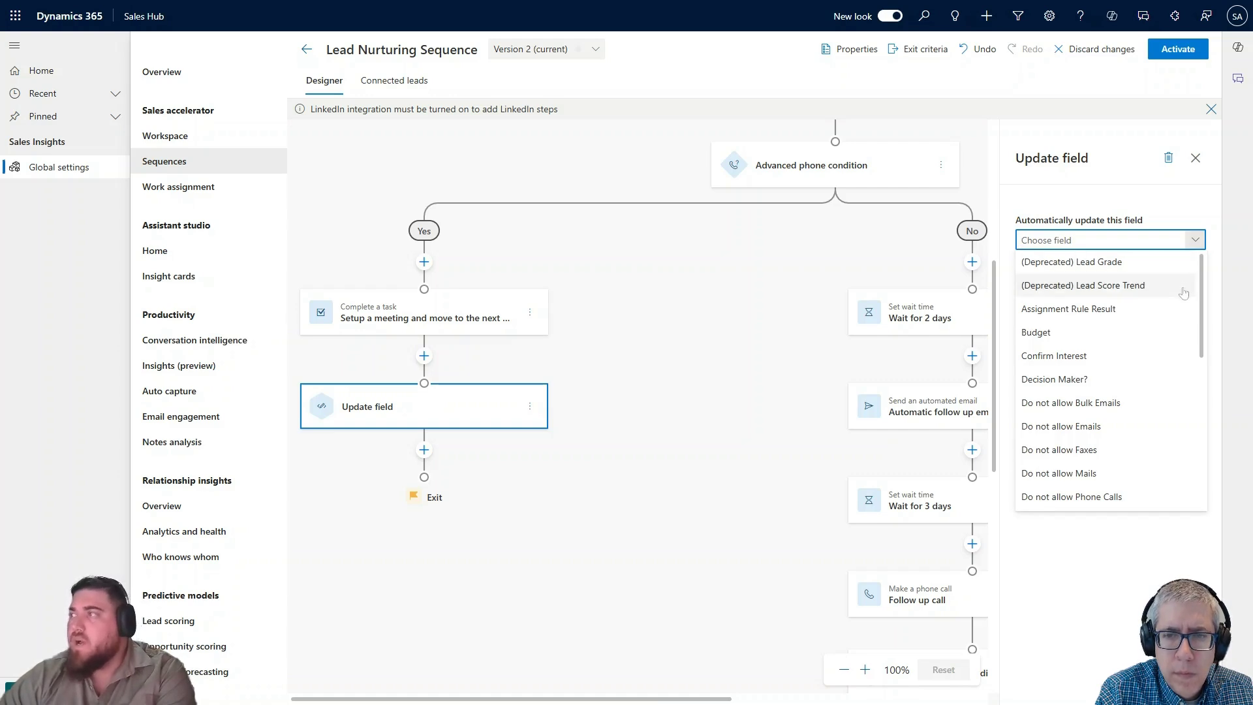
scroll(1179, 298, "down", 2)
scroll(1178, 298, "down", 3)
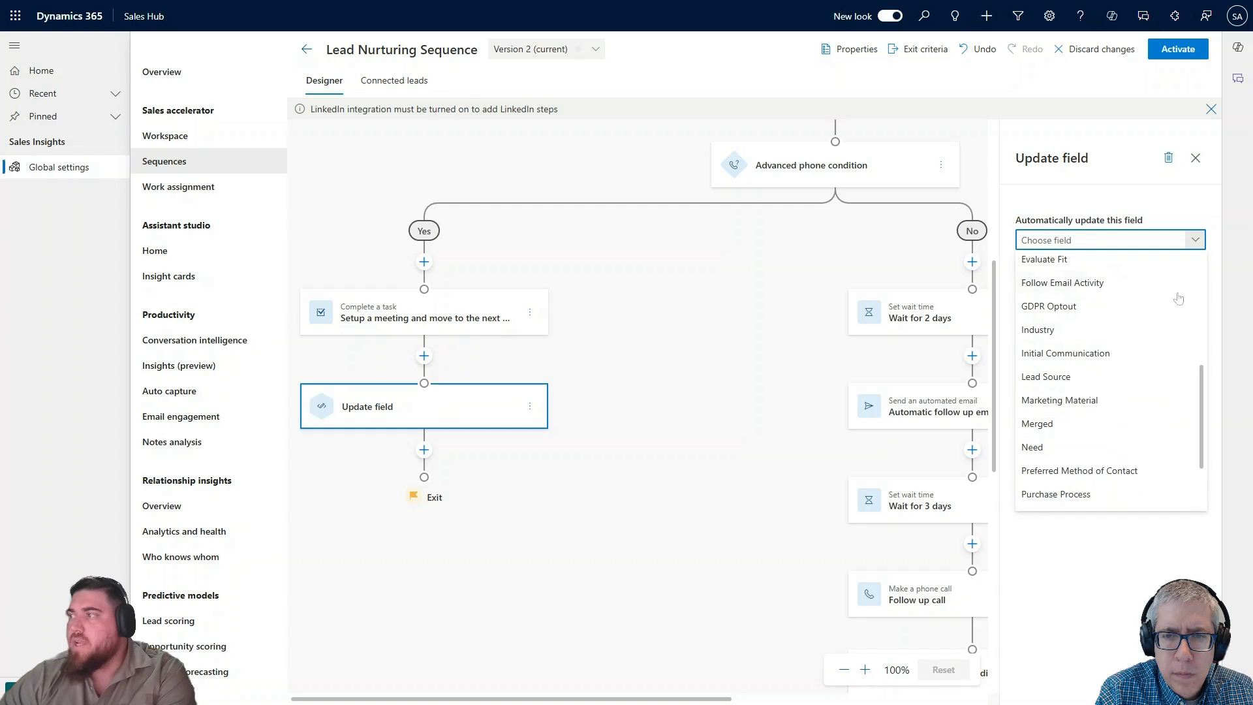
scroll(1149, 326, "down", 1)
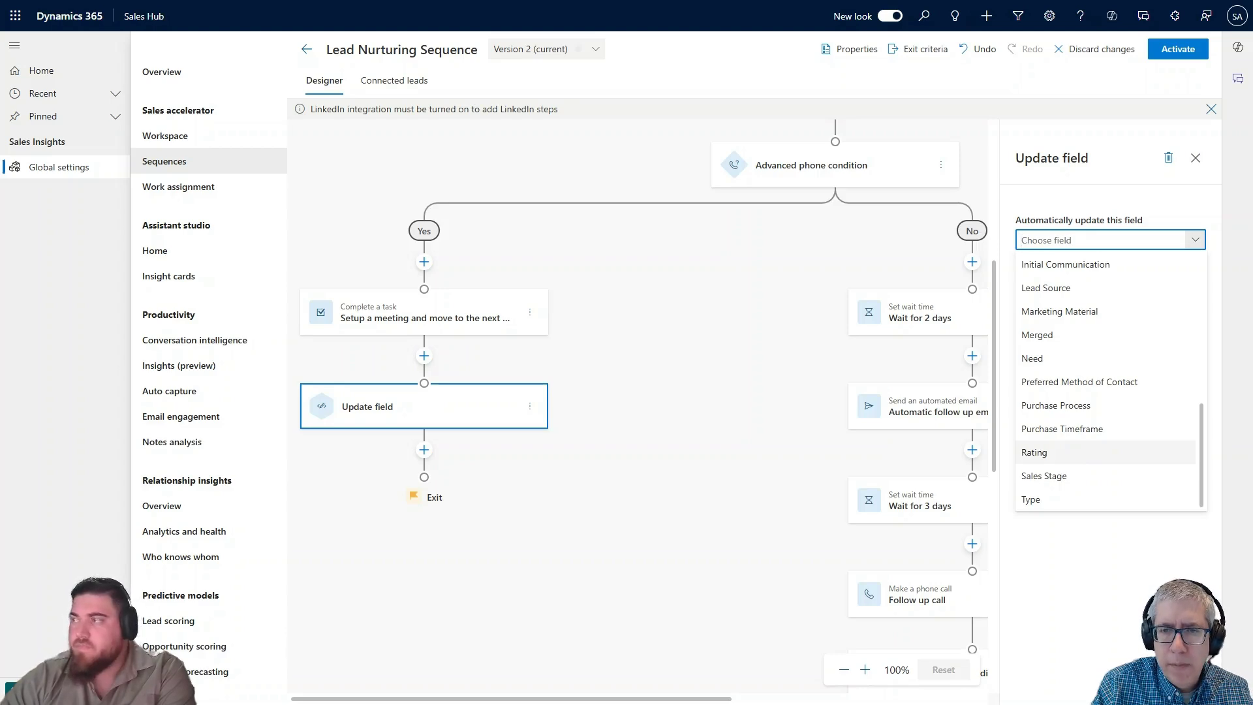
left_click(1083, 457)
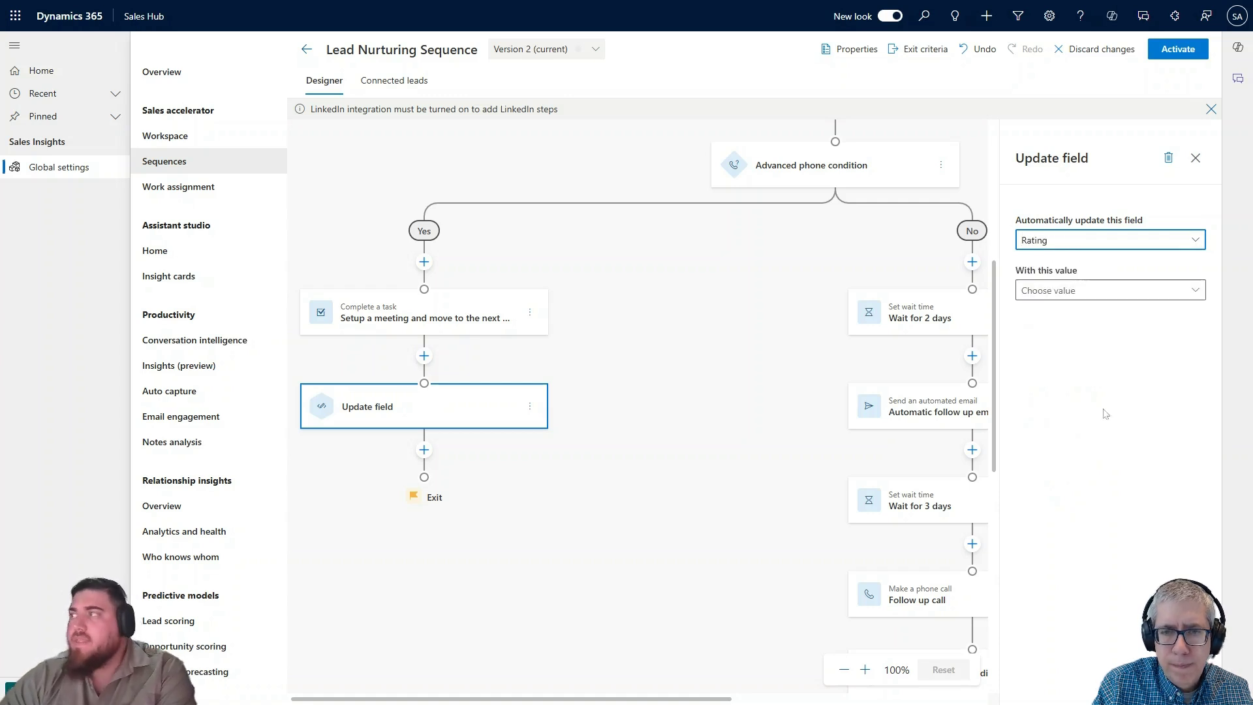
left_click(1194, 292)
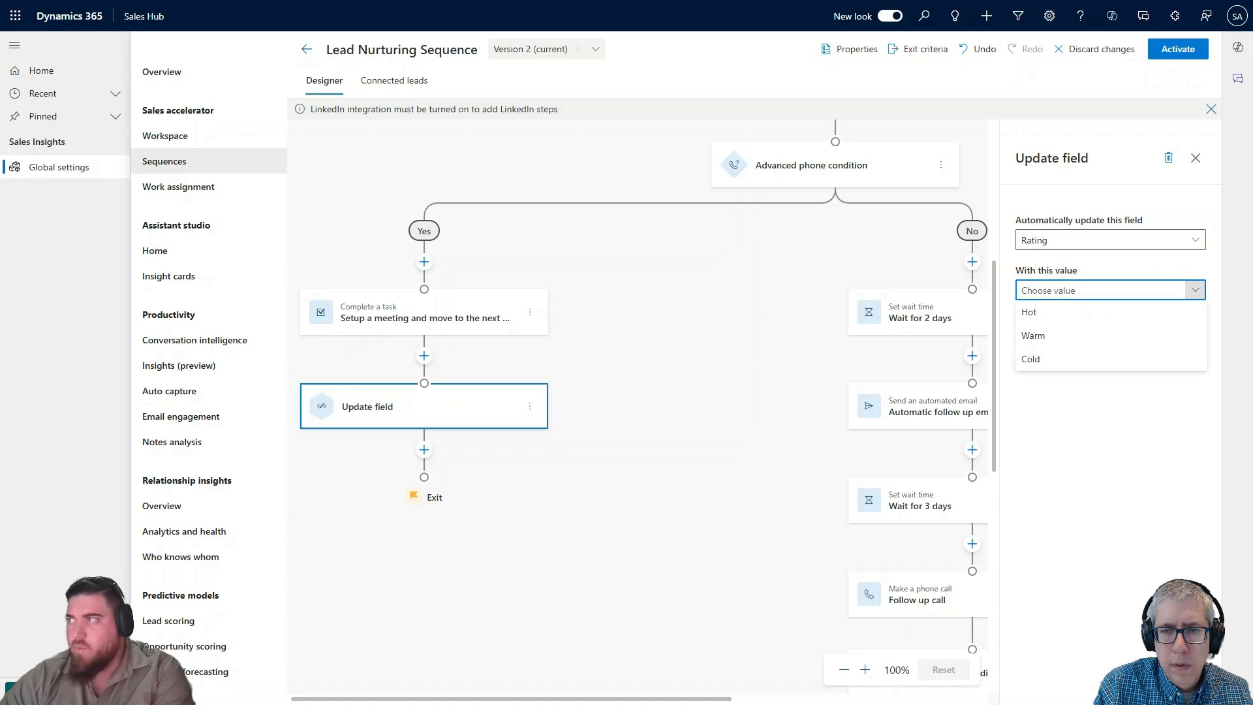
left_click(1100, 345)
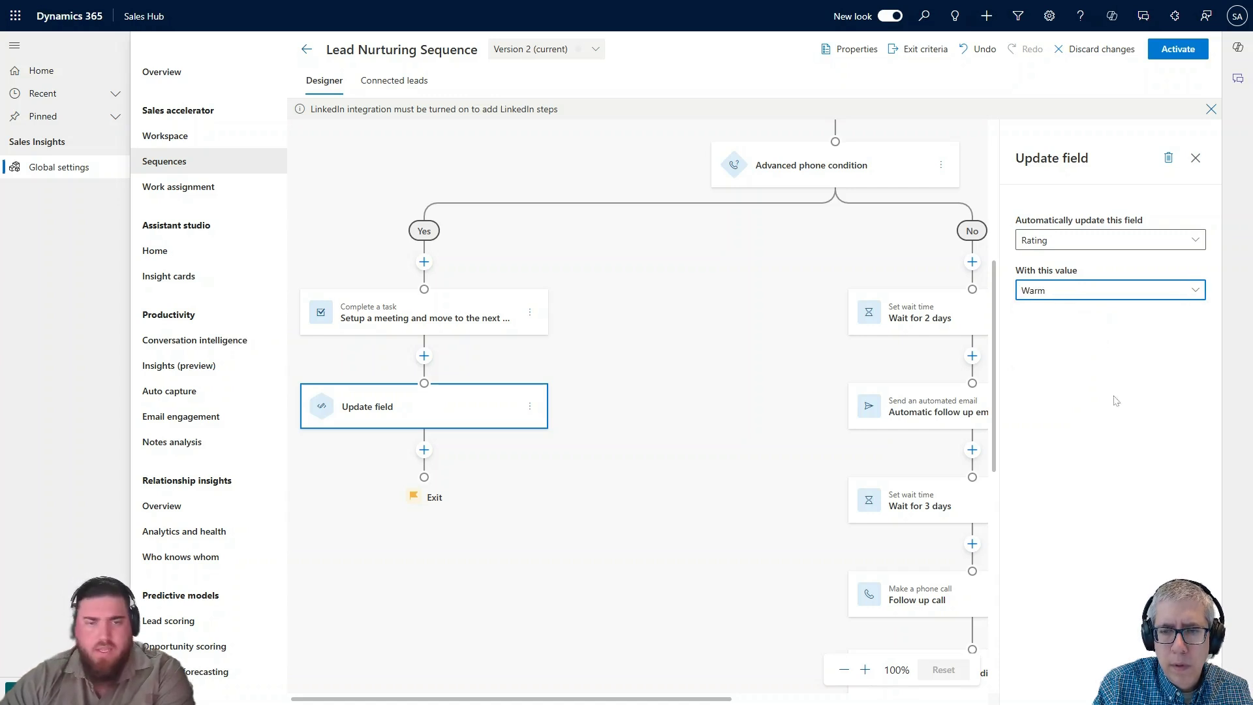
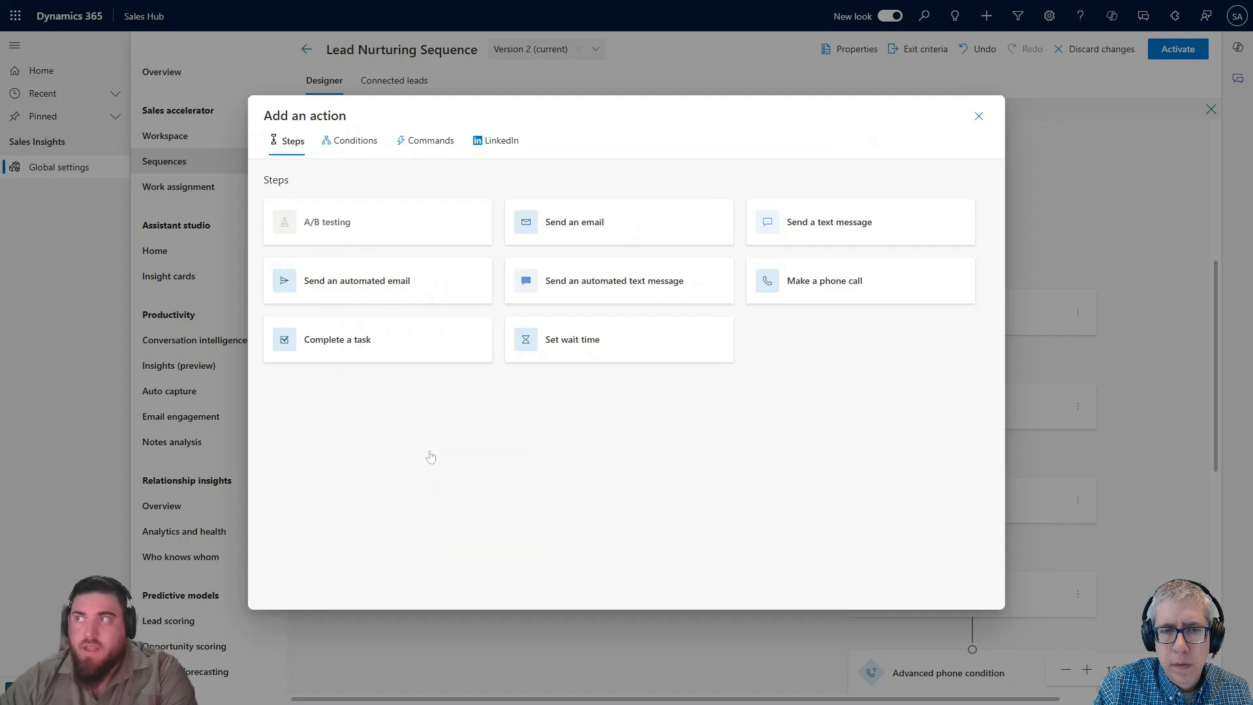
- Add a Business process stage condition after the Update field command, checking for the Propose stage of the Lead to Opportunity Sales Process
left_click(354, 145)
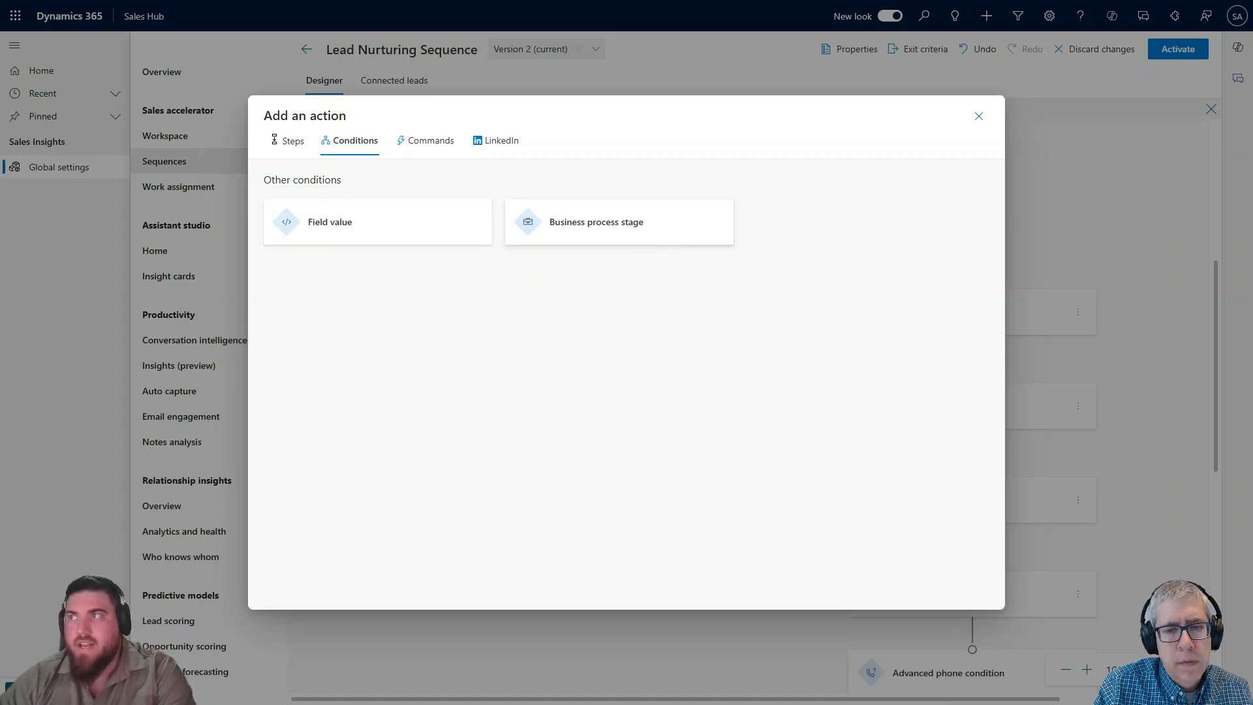
left_click(663, 241)
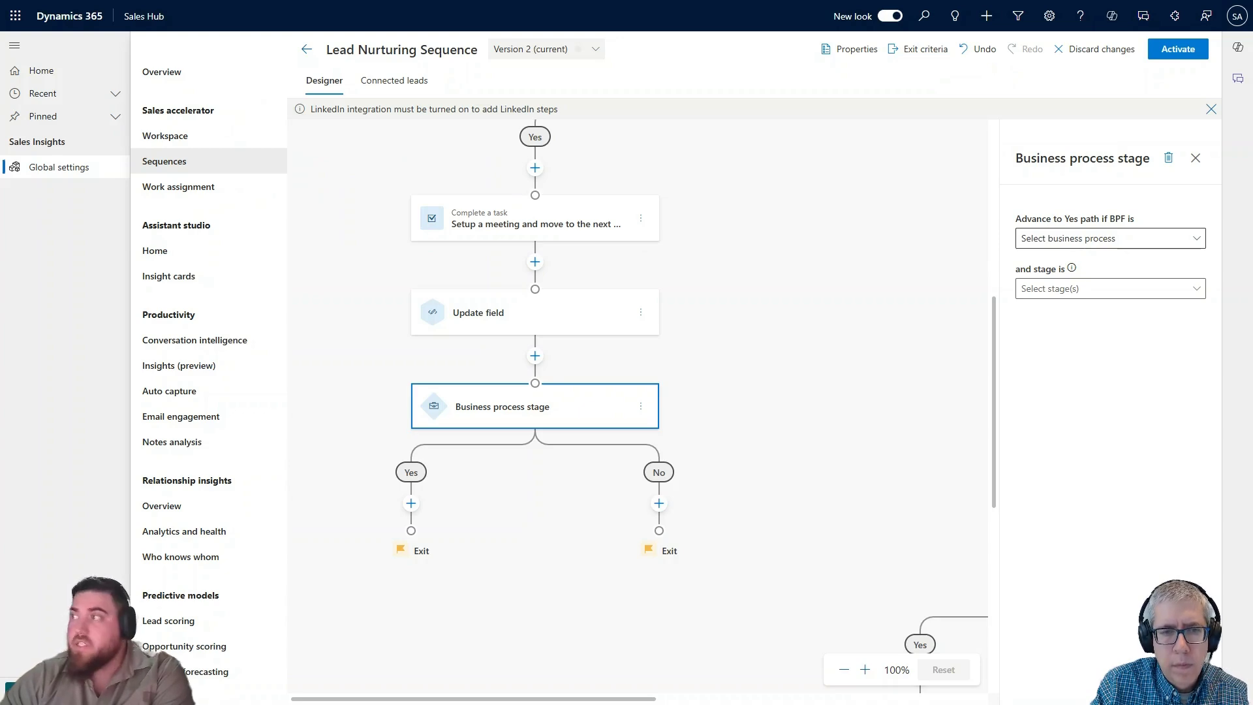
left_click(1195, 239)
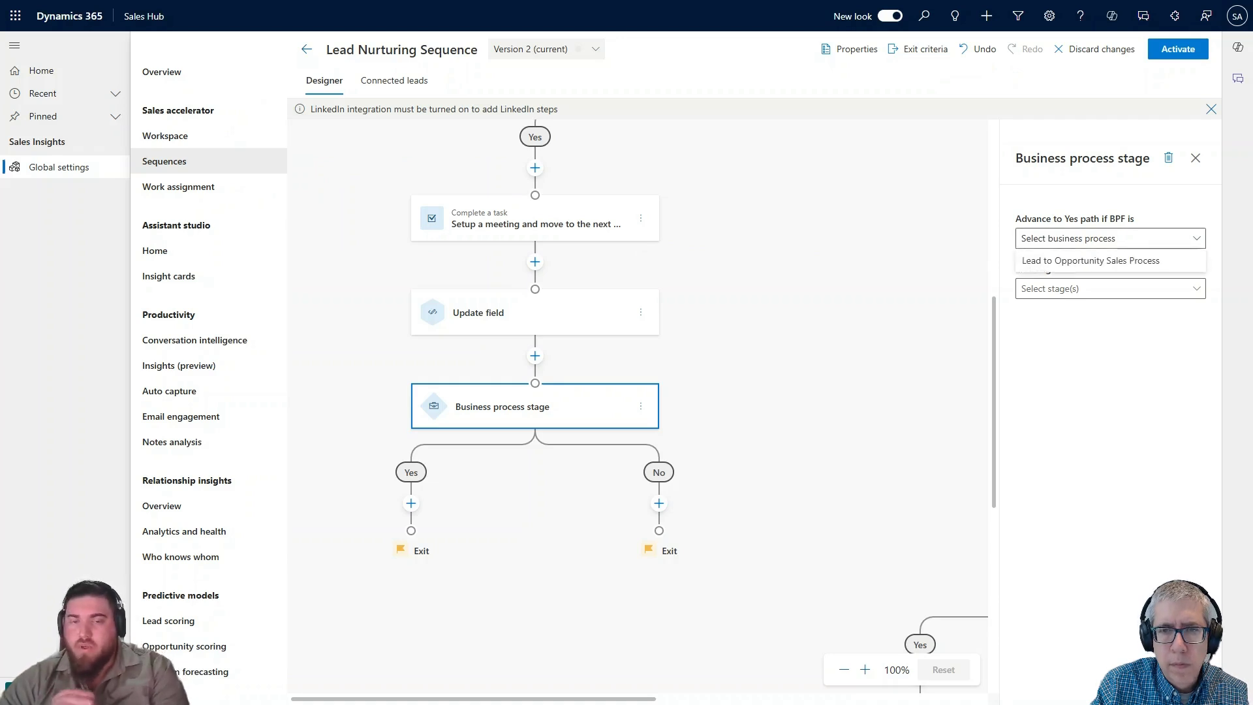
left_click(1112, 261)
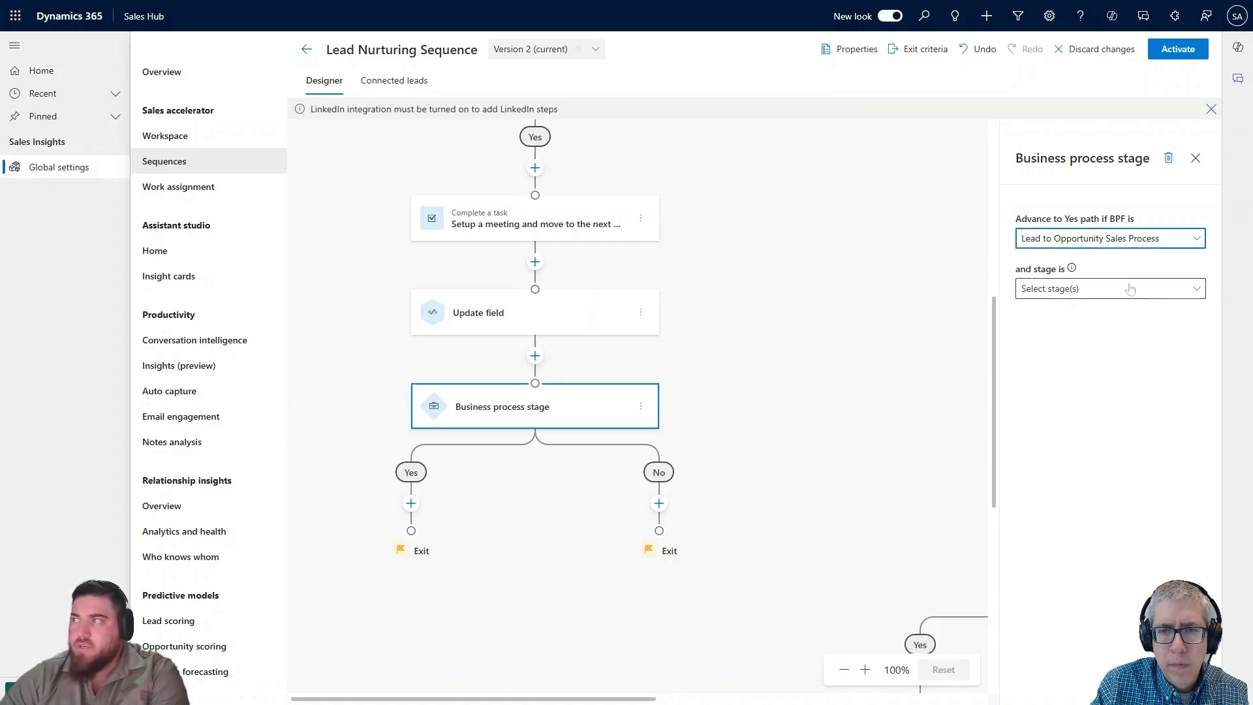
left_click(1195, 288)
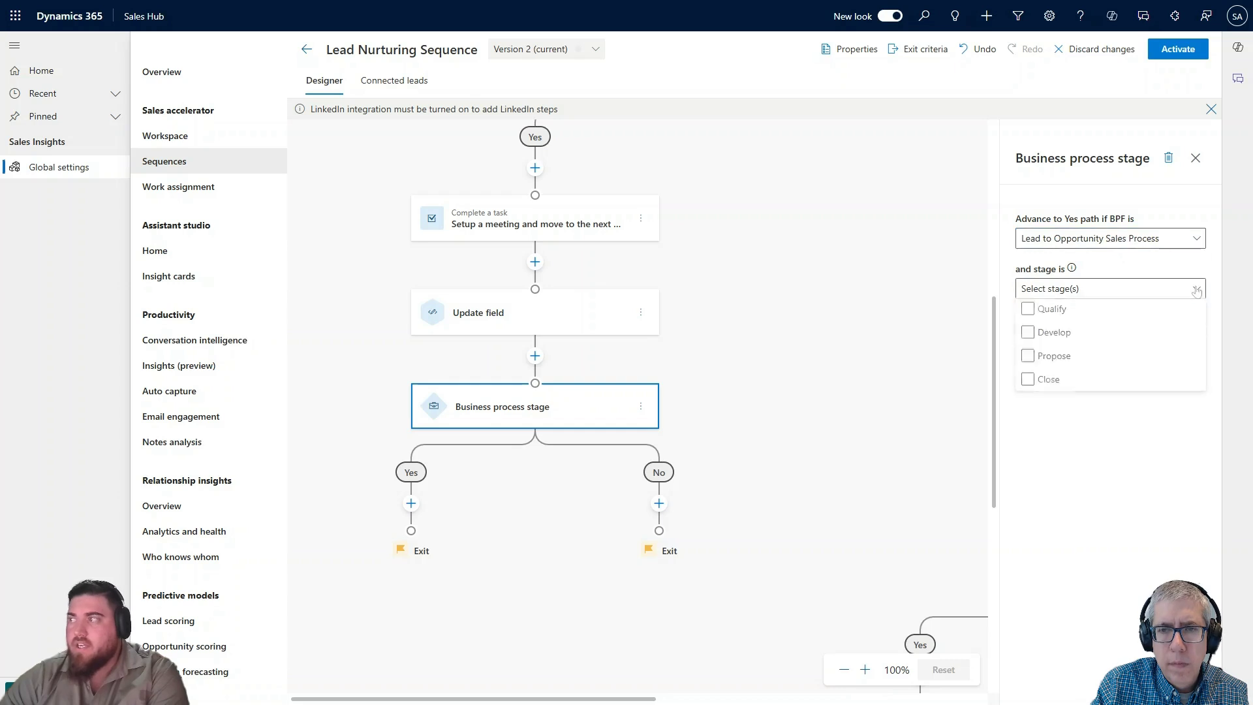
left_click(1060, 364)
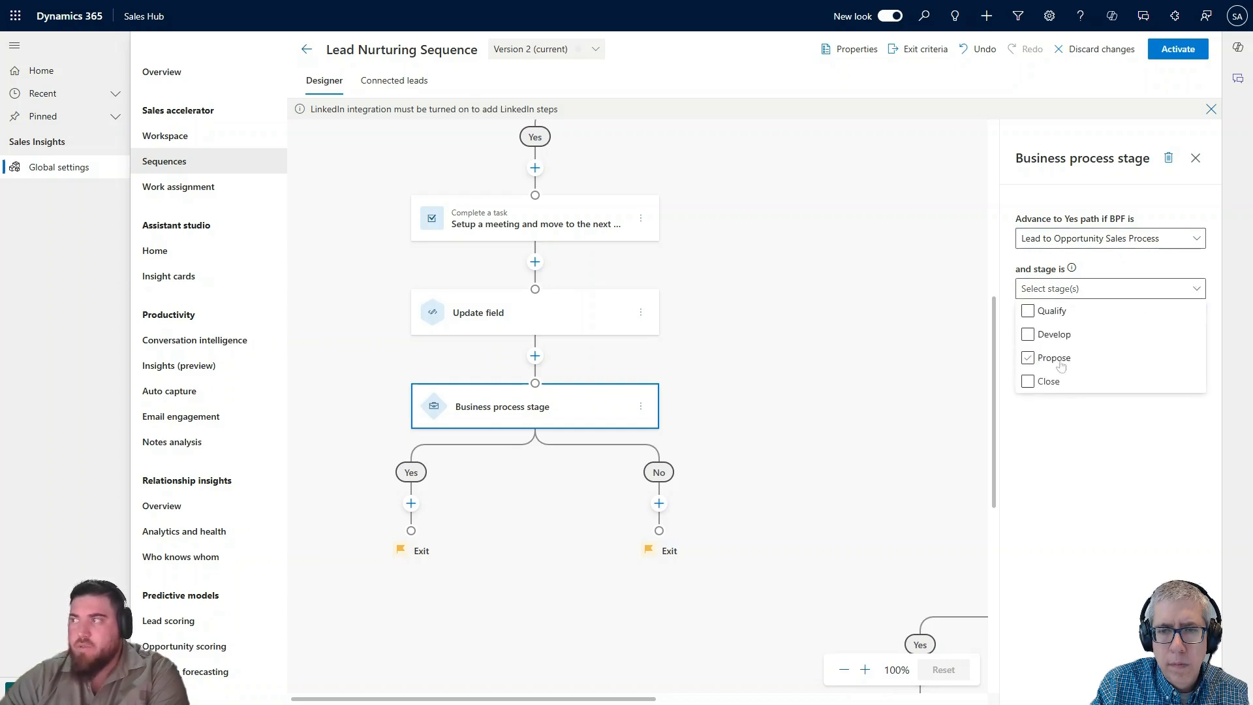
left_click(1061, 366)
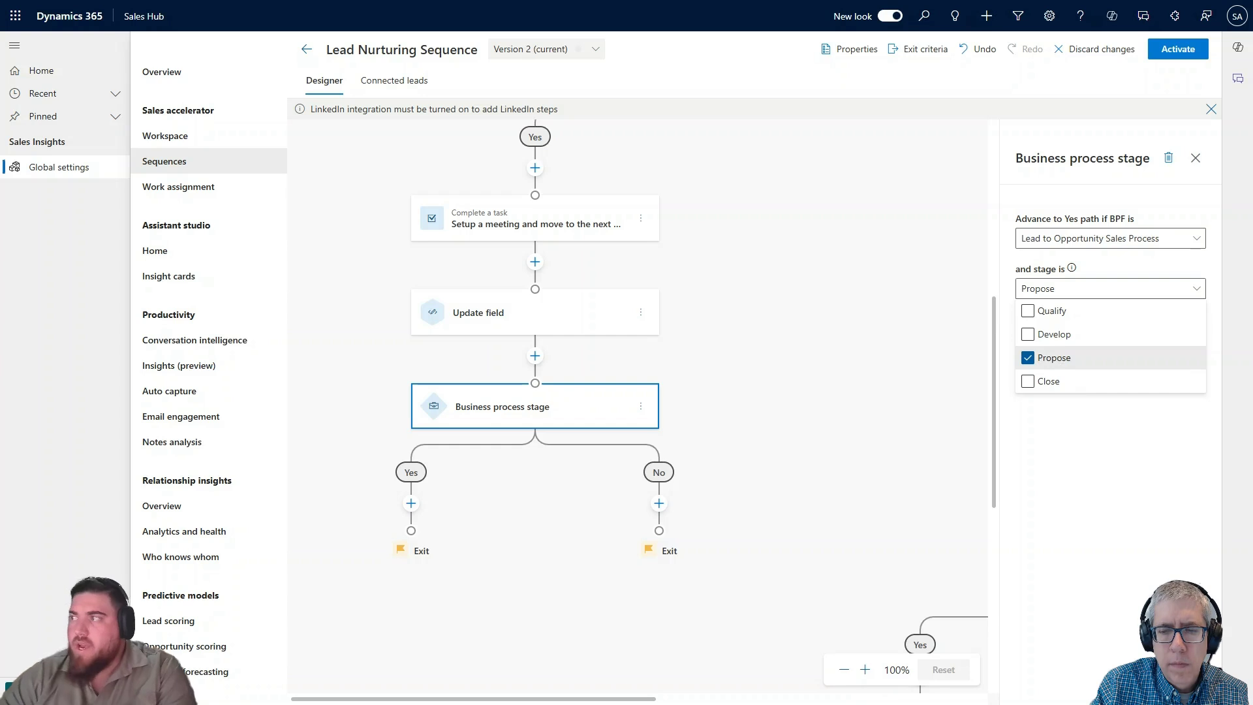
left_click(1066, 440)
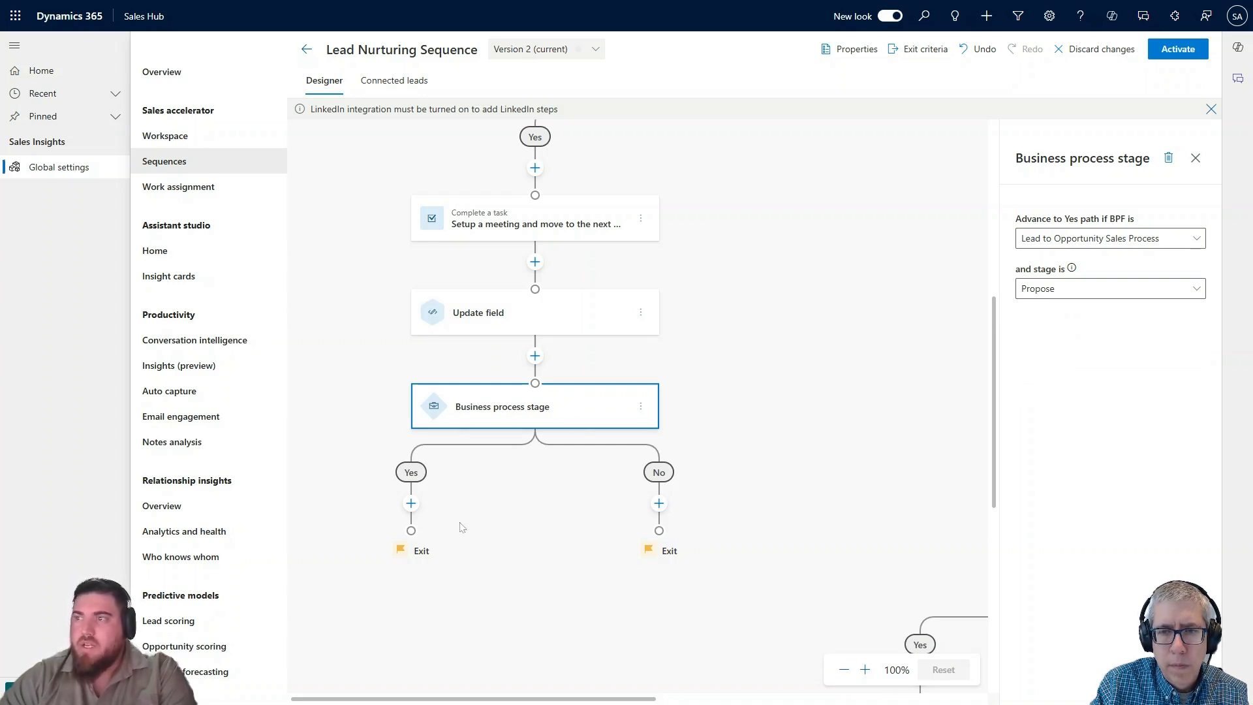
- Add an Update field command on the business process stage's Yes branch that sets the lead's Rating to Hot
left_click(411, 503)
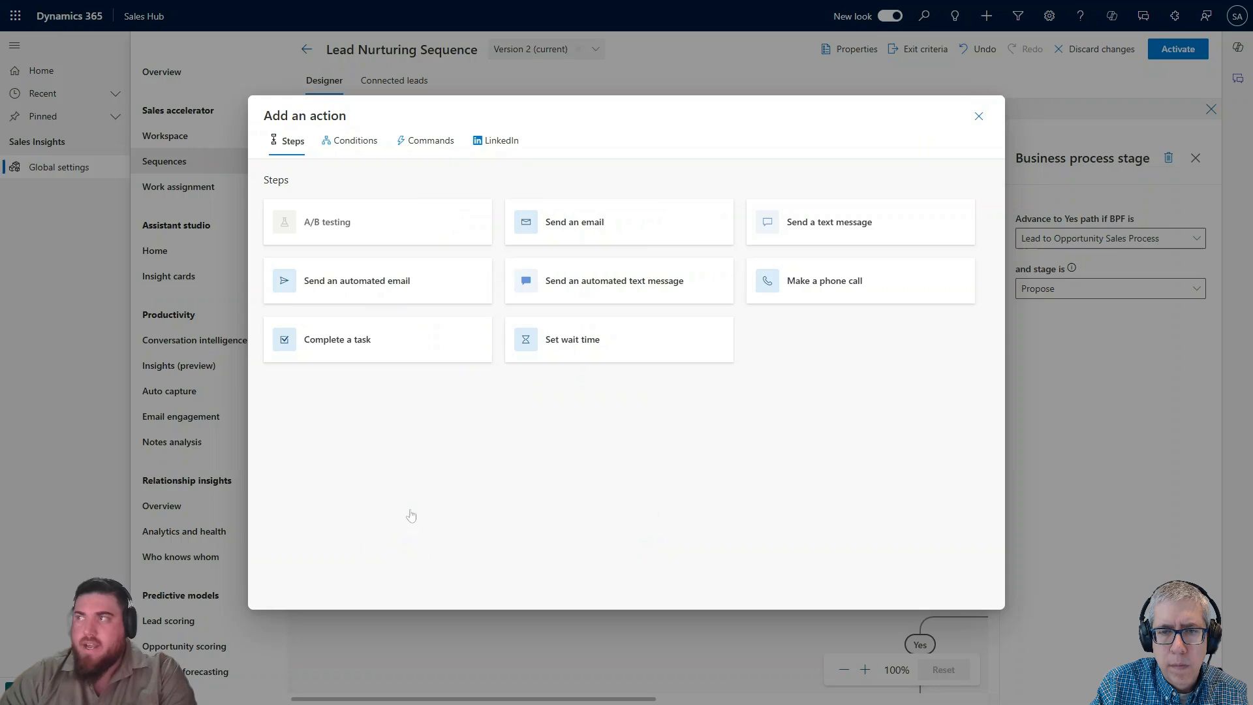
left_click(413, 155)
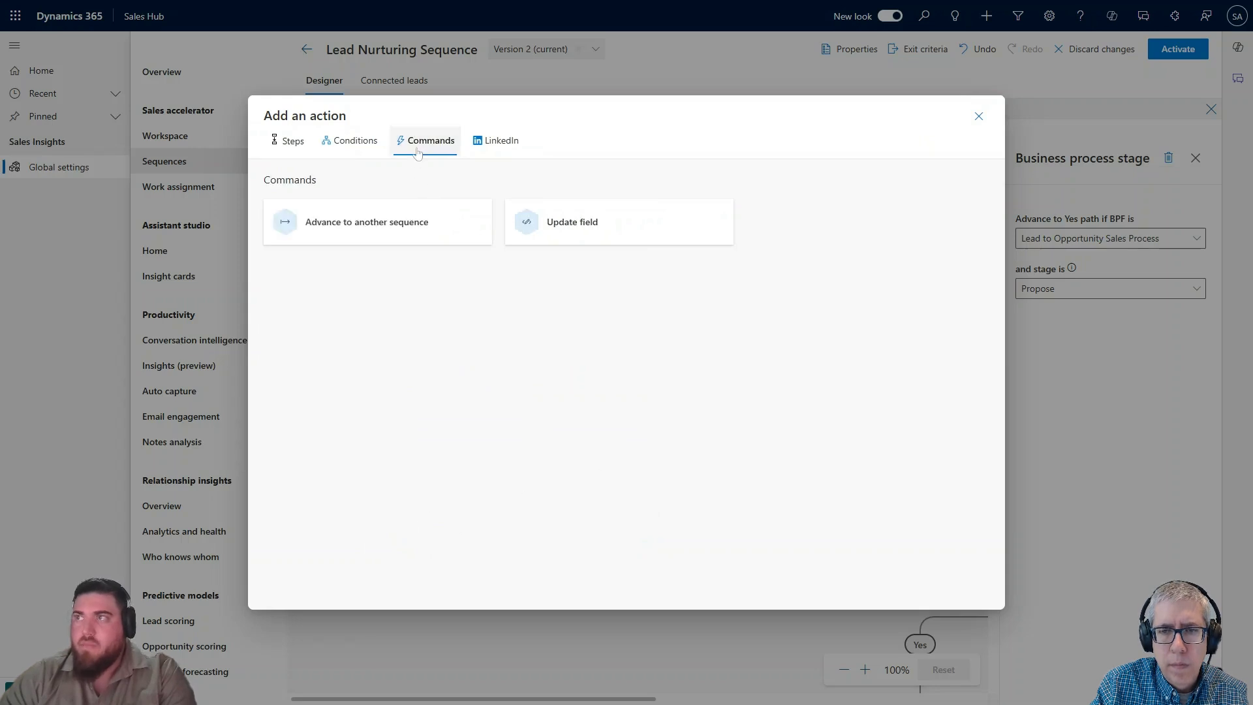
left_click(639, 233)
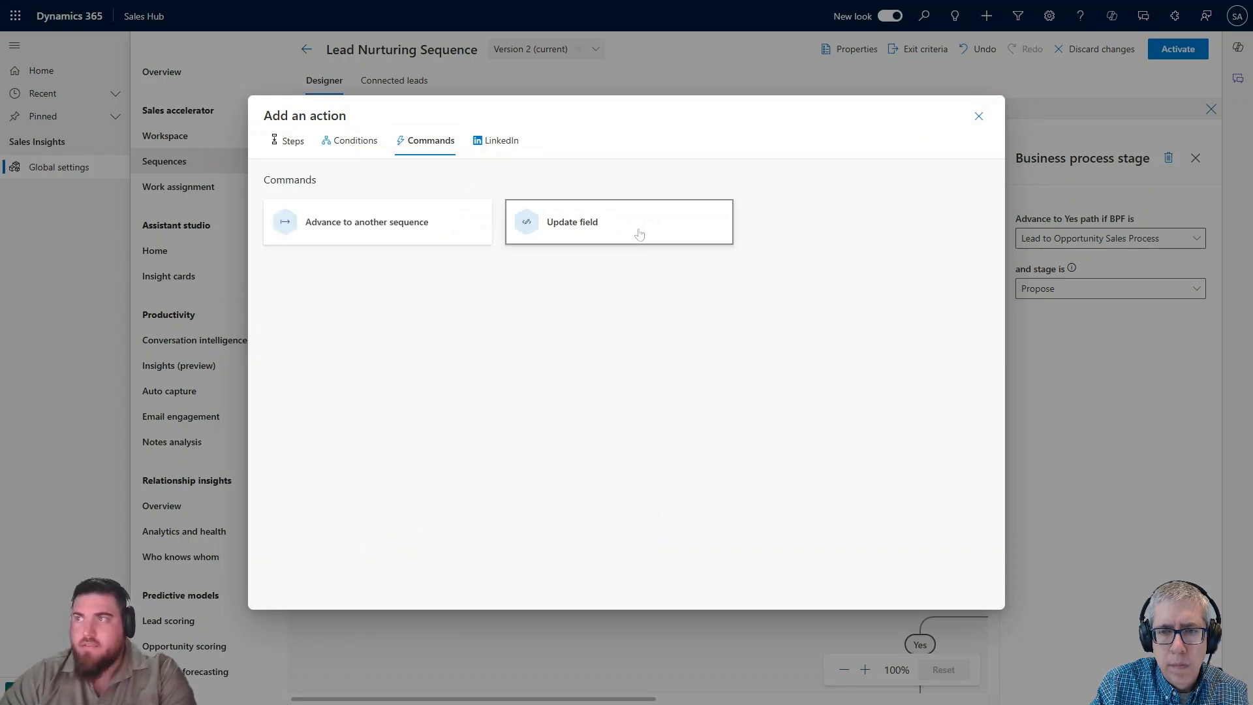
left_click(1196, 240)
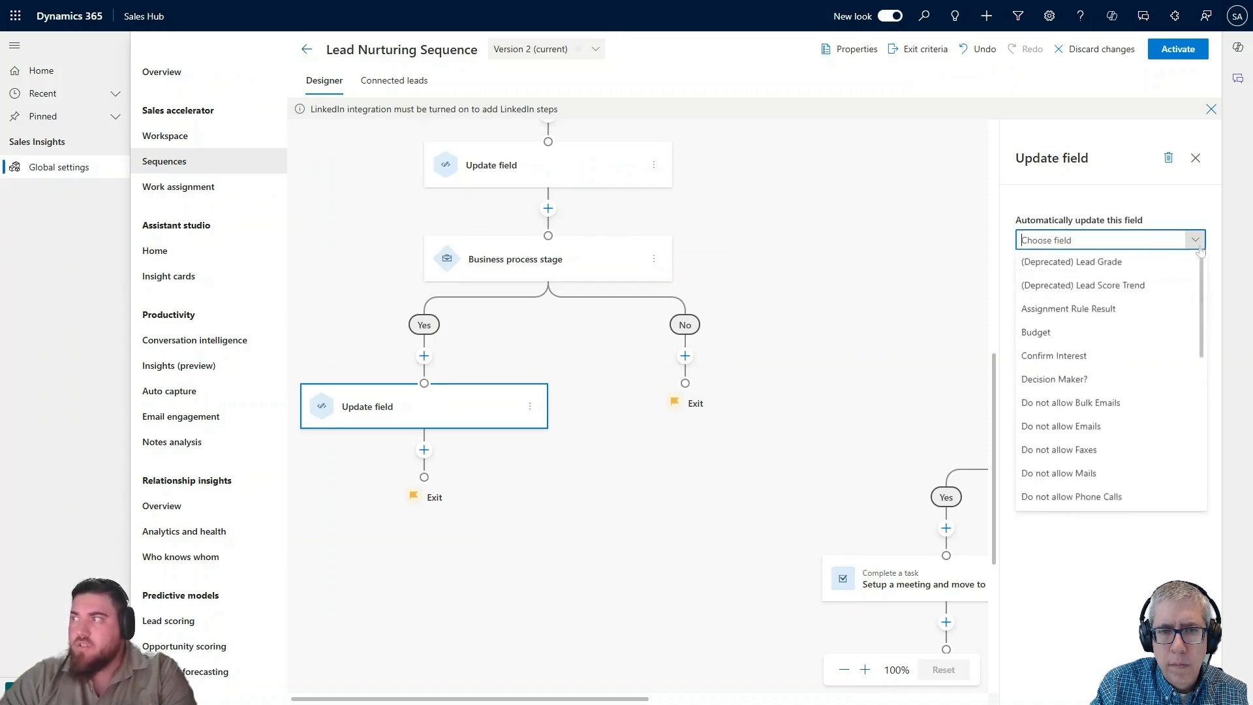
scroll(1132, 391, "down", 5)
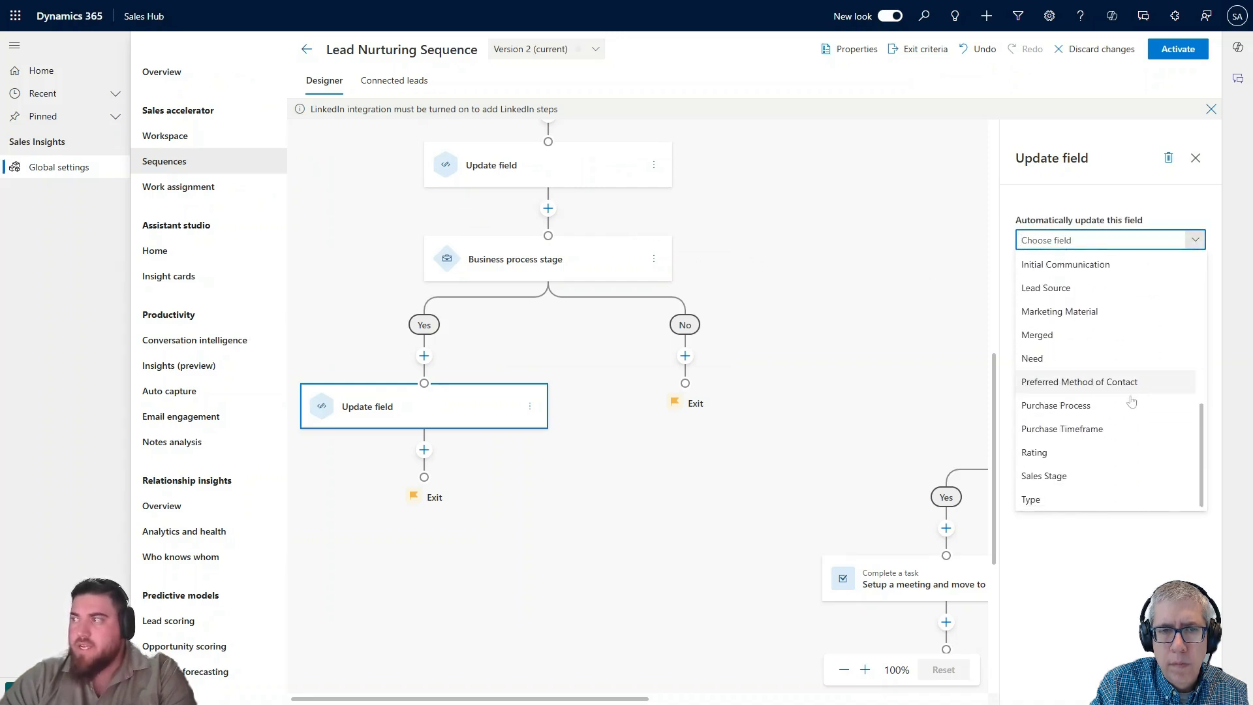
left_click(1077, 453)
left_click(1192, 292)
left_click(1118, 312)
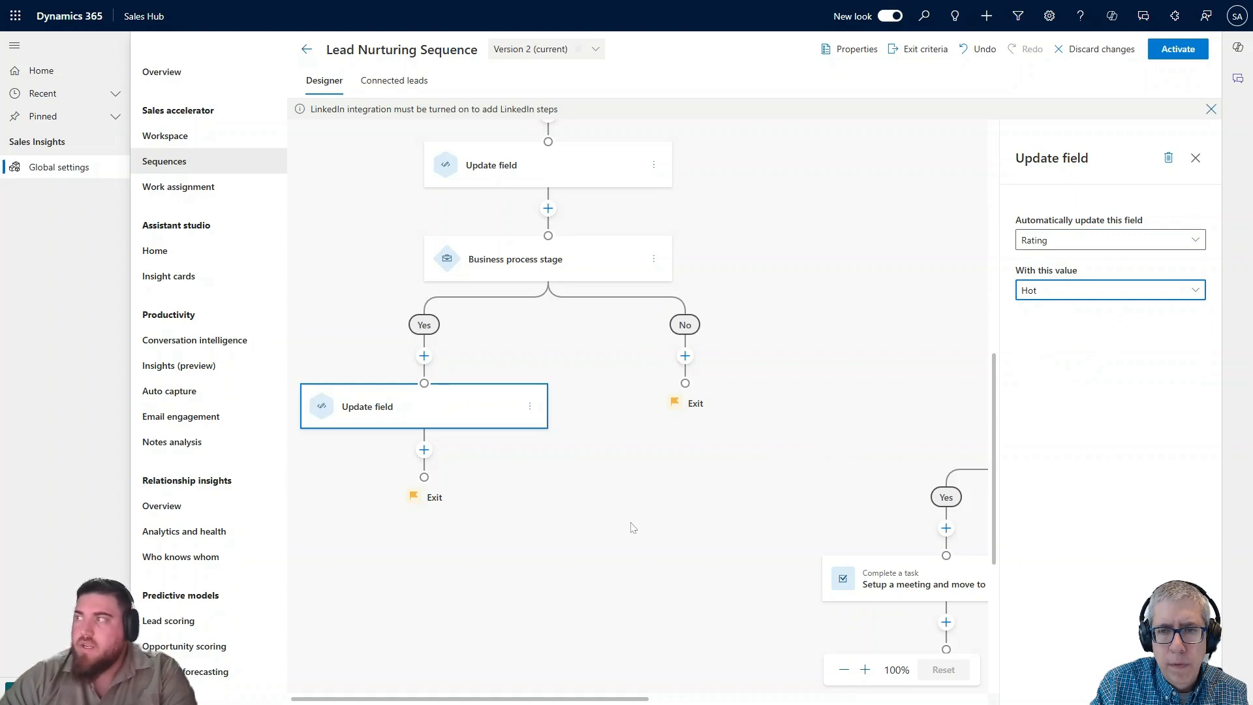
- Review the settings of both Update field commands and the Business process stage condition between them
scroll(633, 528, "up", 5)
scroll(849, 479, "down", 6)
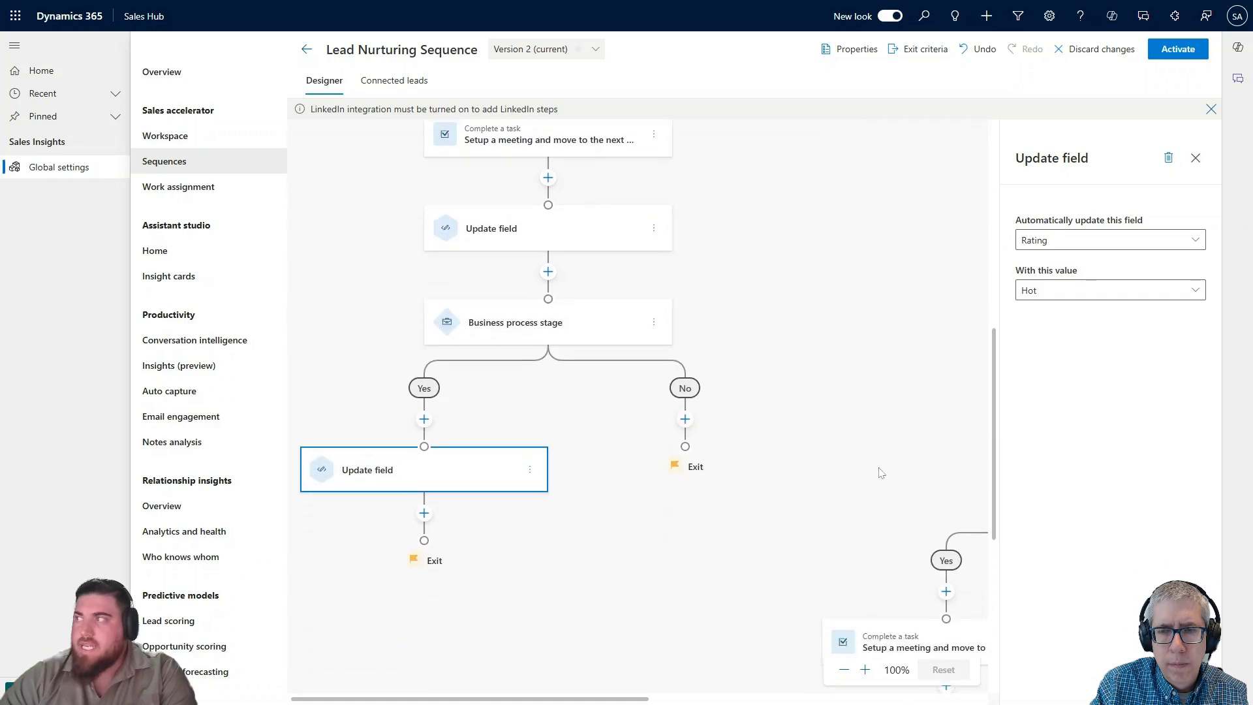
left_click(1196, 158)
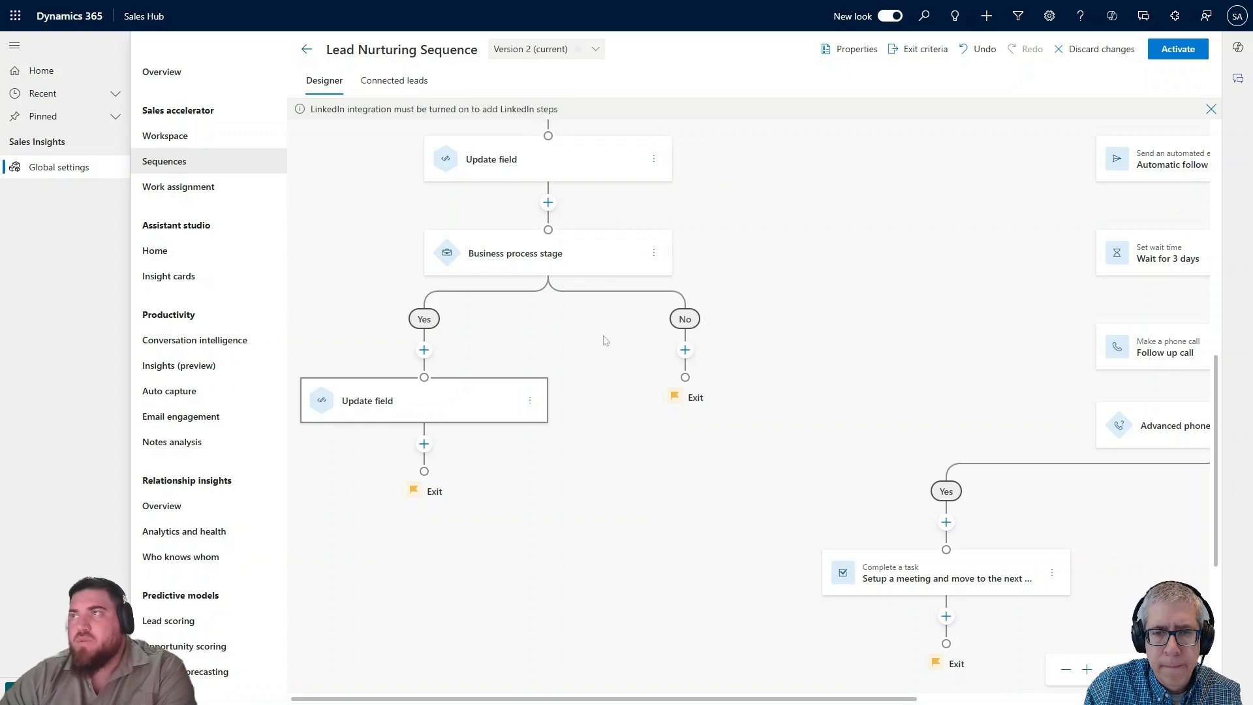
scroll(607, 194, "up", 1)
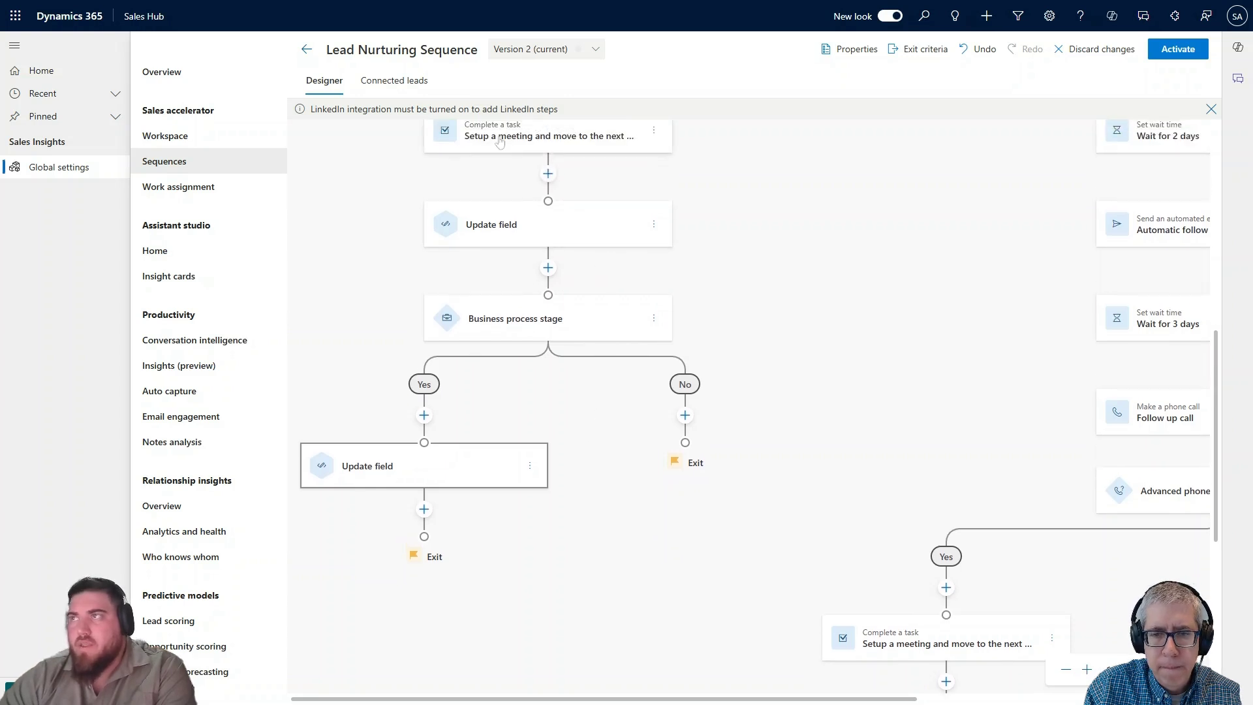
left_click(511, 226)
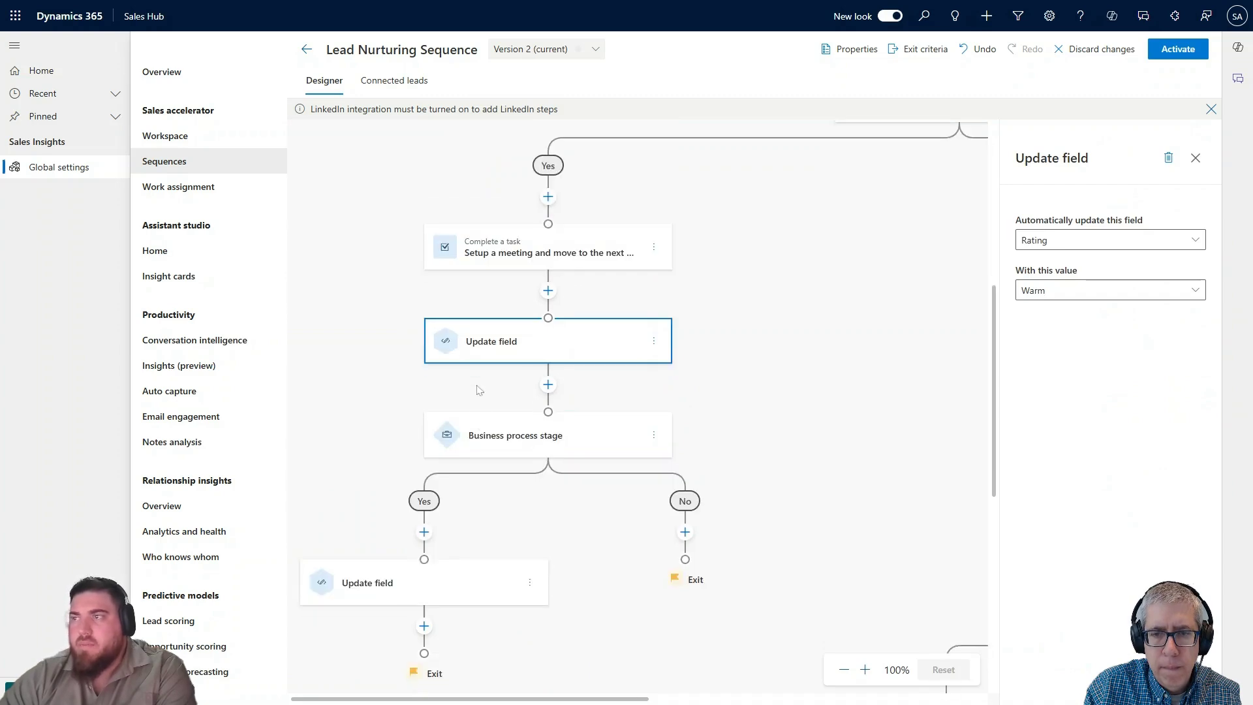
left_click(487, 437)
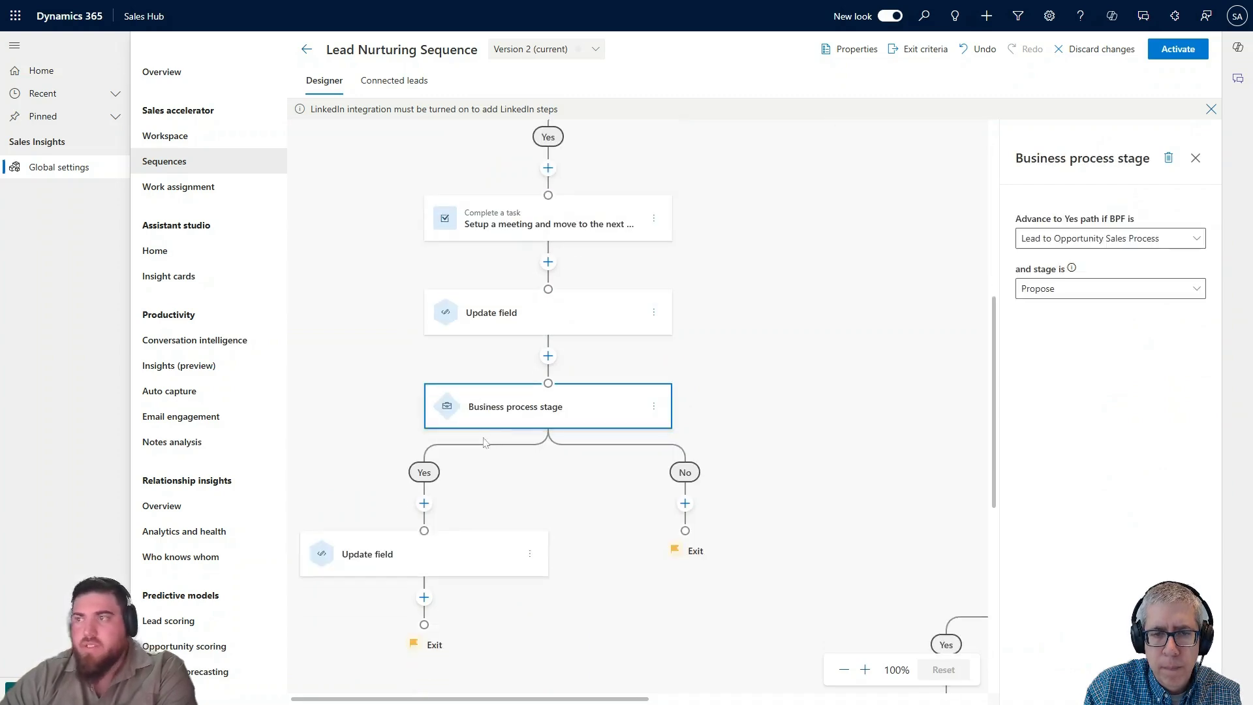
scroll(487, 441, "down", 1)
left_click(436, 485)
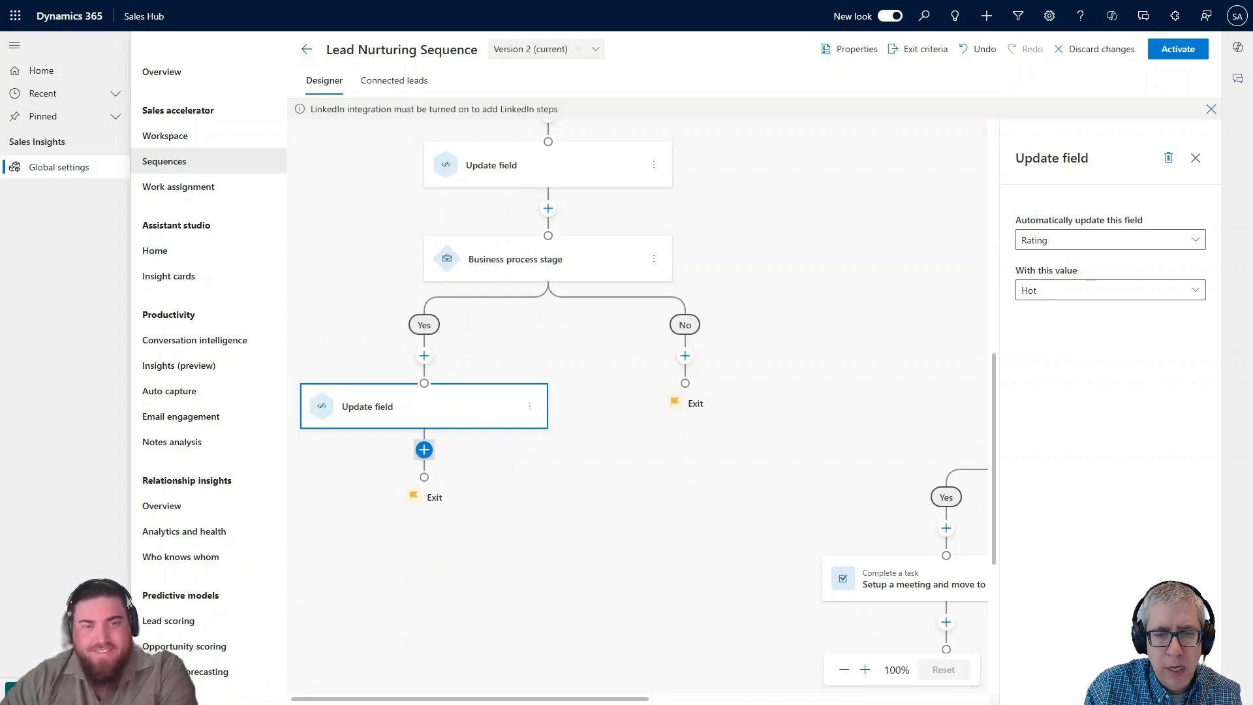
- Add an Advance to another sequence command after the Hot rating update and open its list of sequences to connect to
left_click(424, 449)
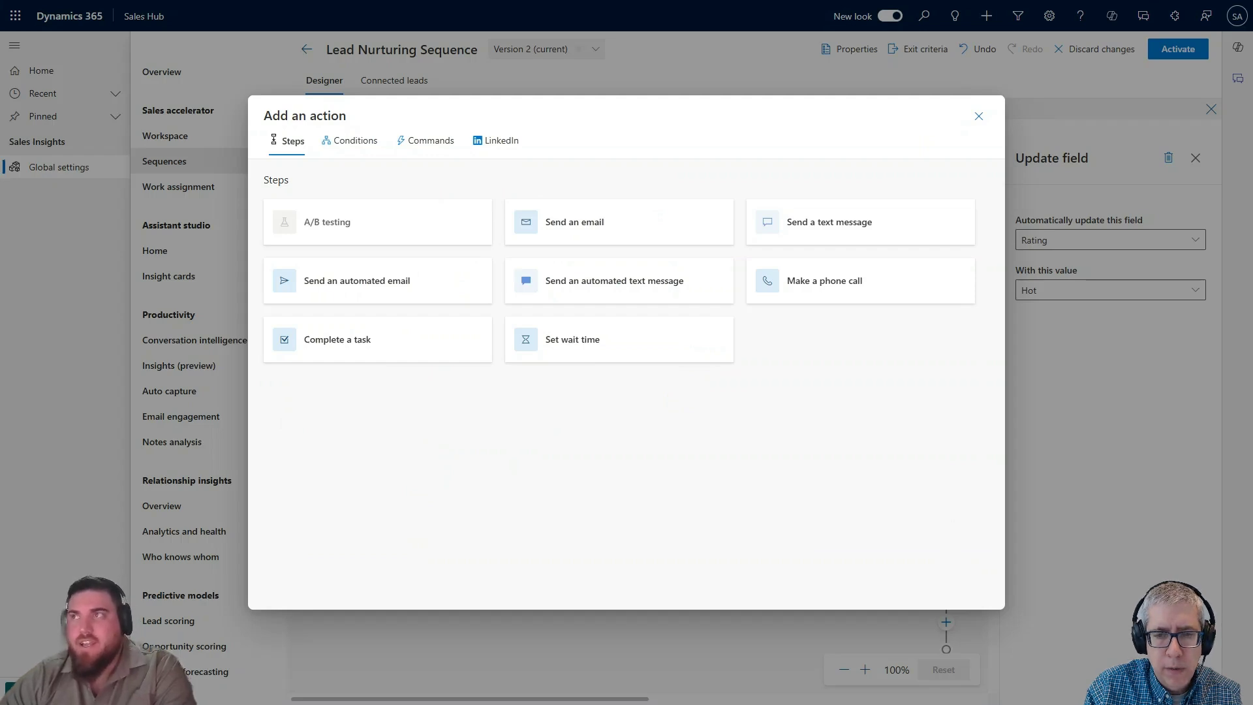
left_click(437, 146)
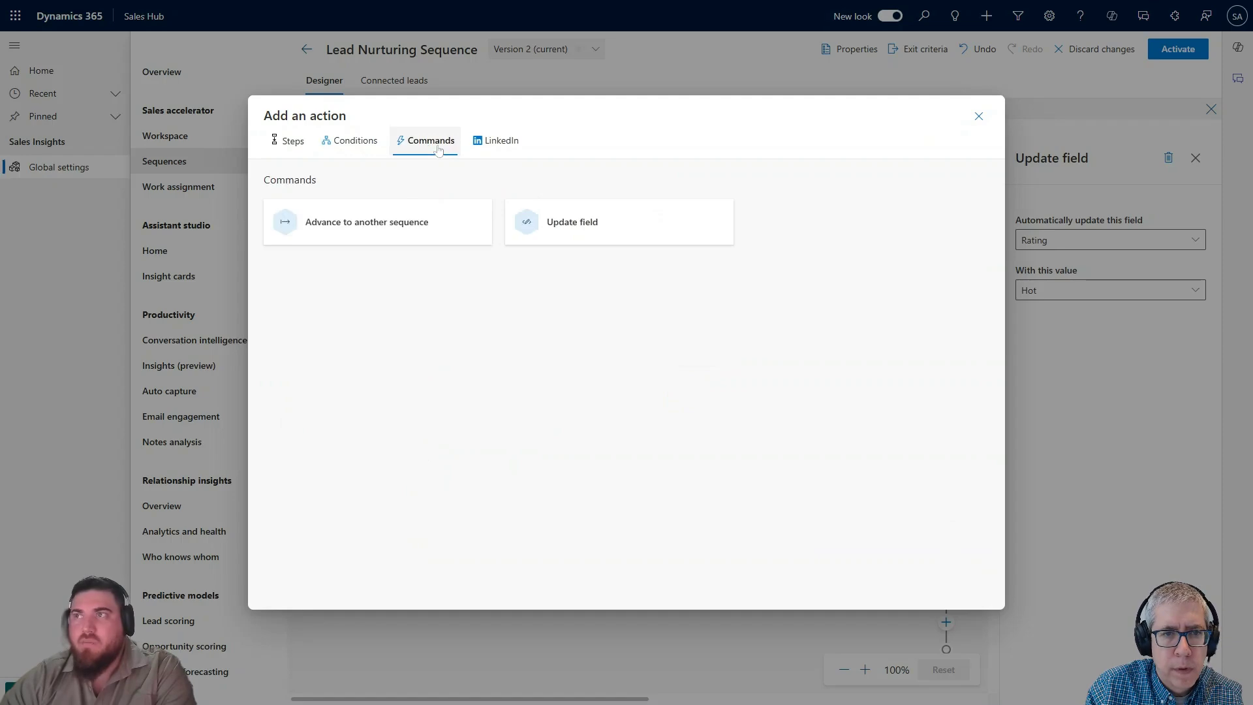
left_click(407, 234)
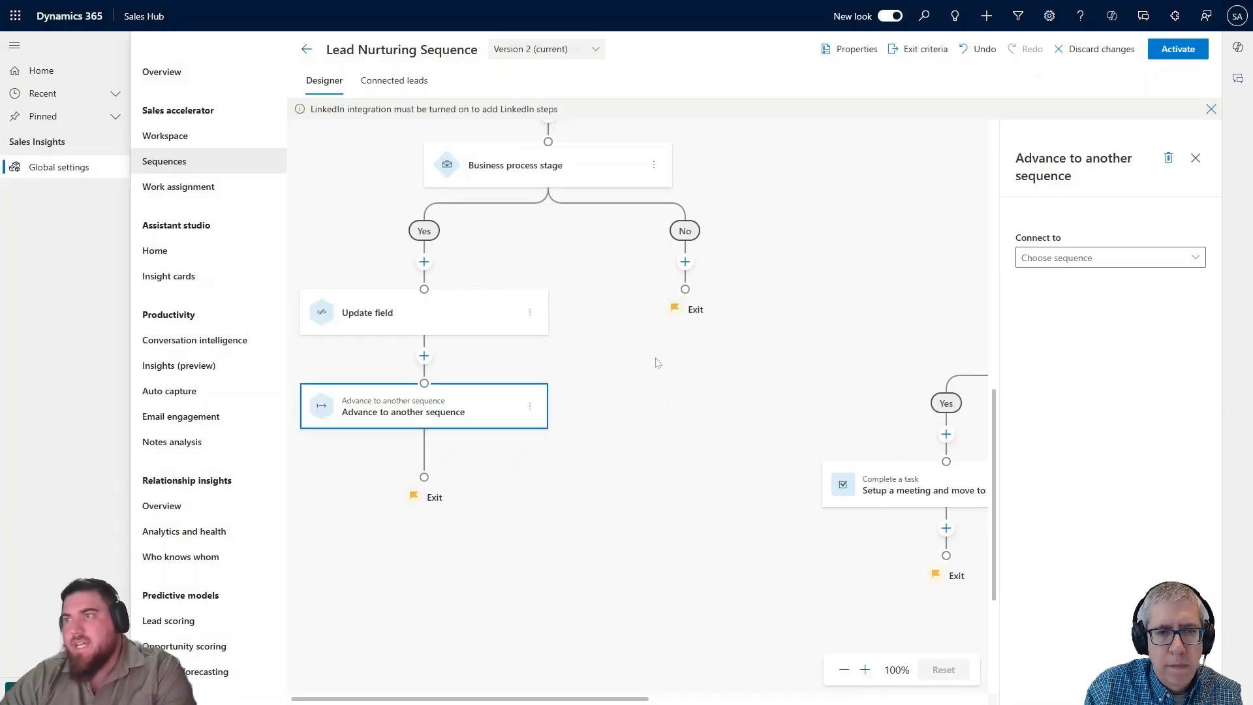
left_click(1197, 259)
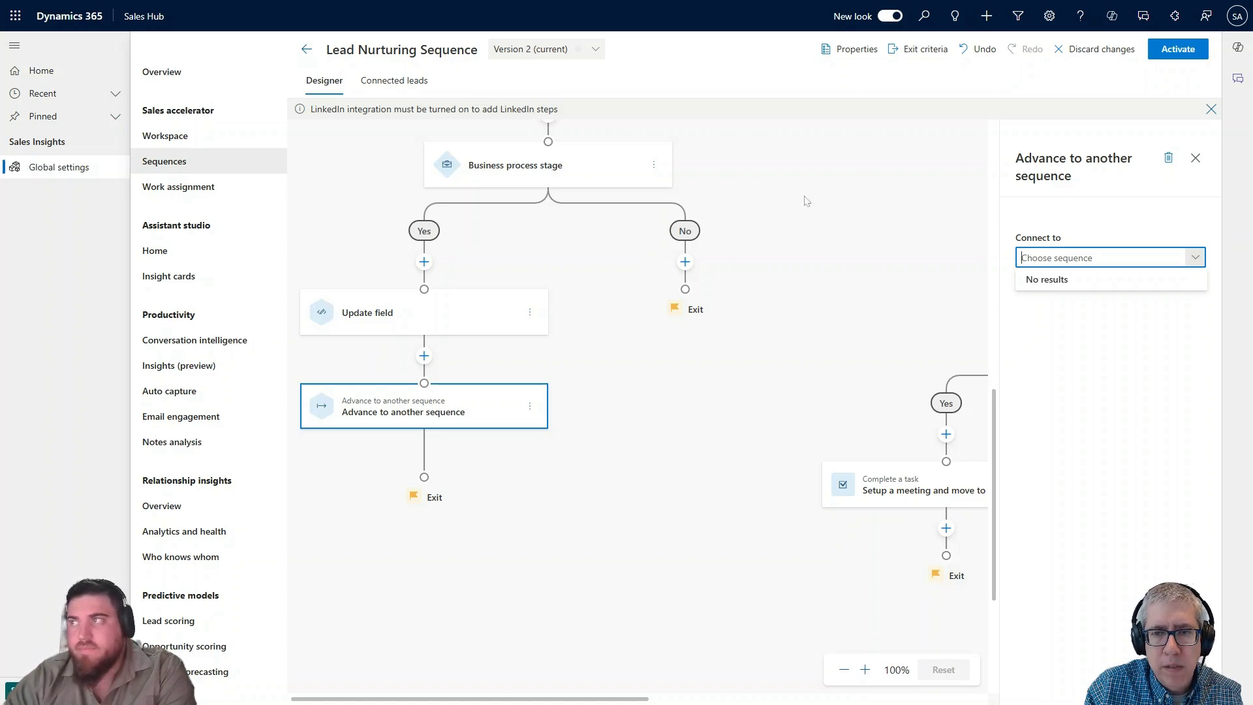
- Add a Complete a task step on the business process stage's No branch, followed by a Field value condition
left_click(684, 262)
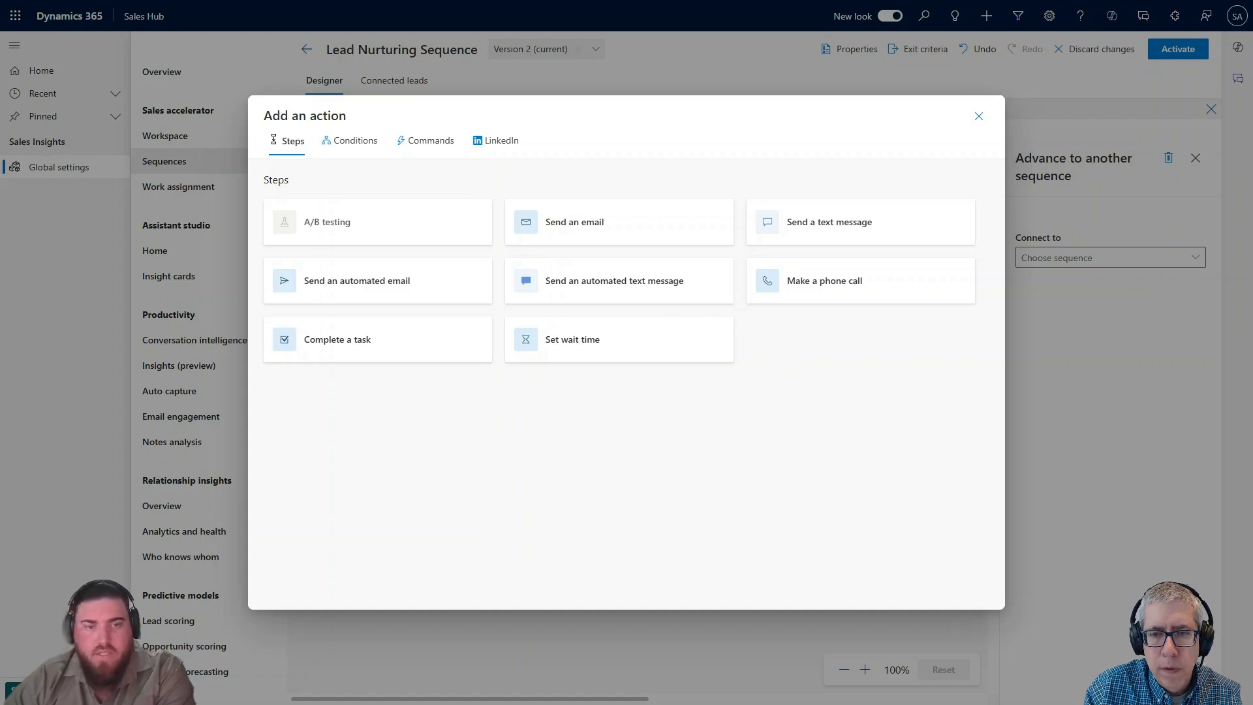
left_click(461, 343)
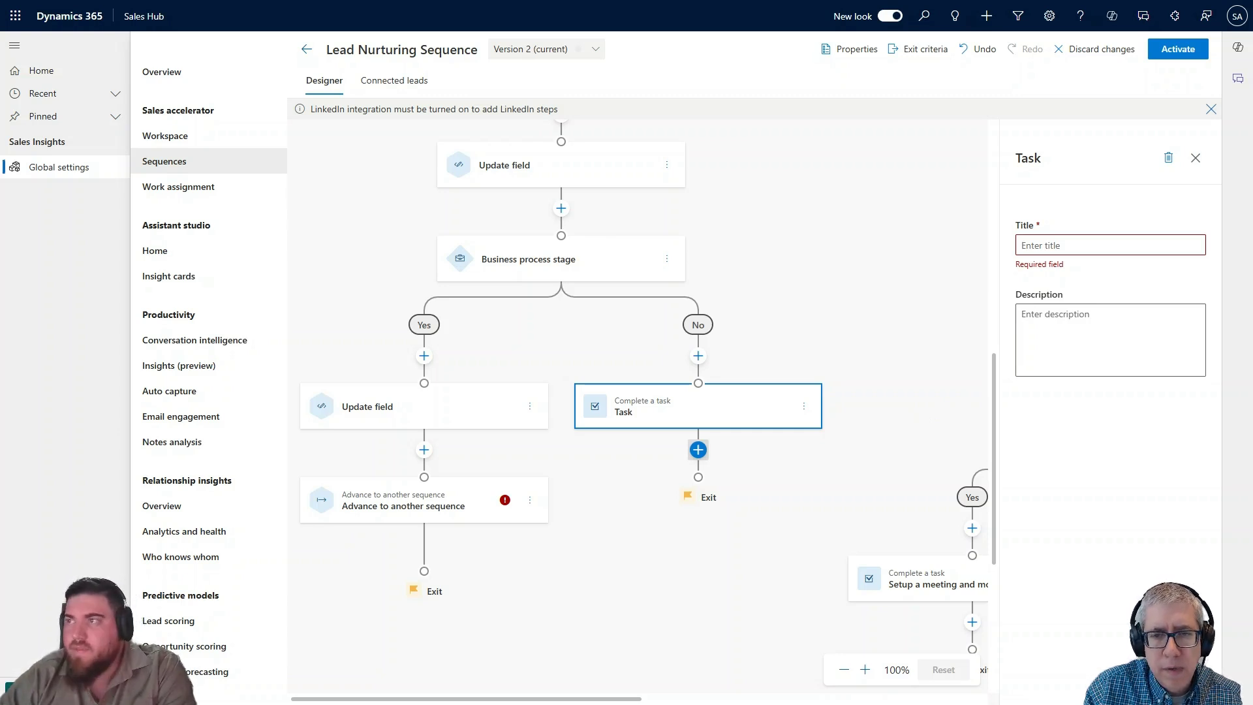
left_click(699, 450)
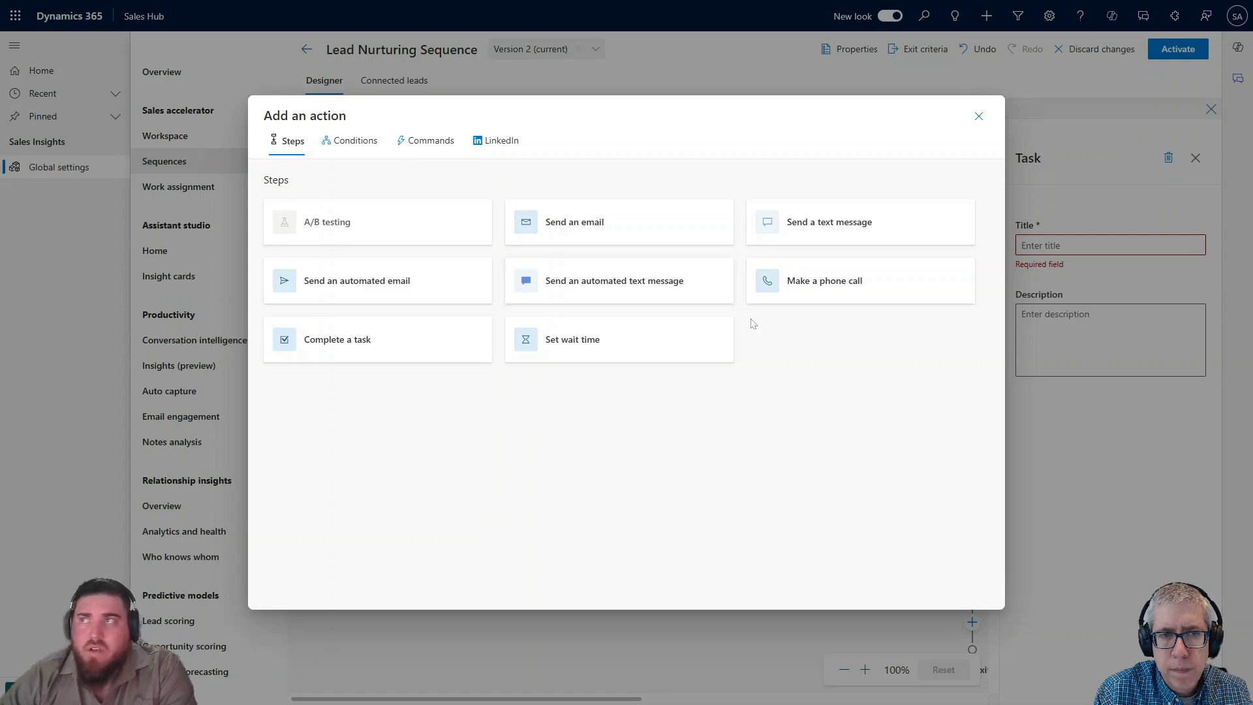
left_click(355, 145)
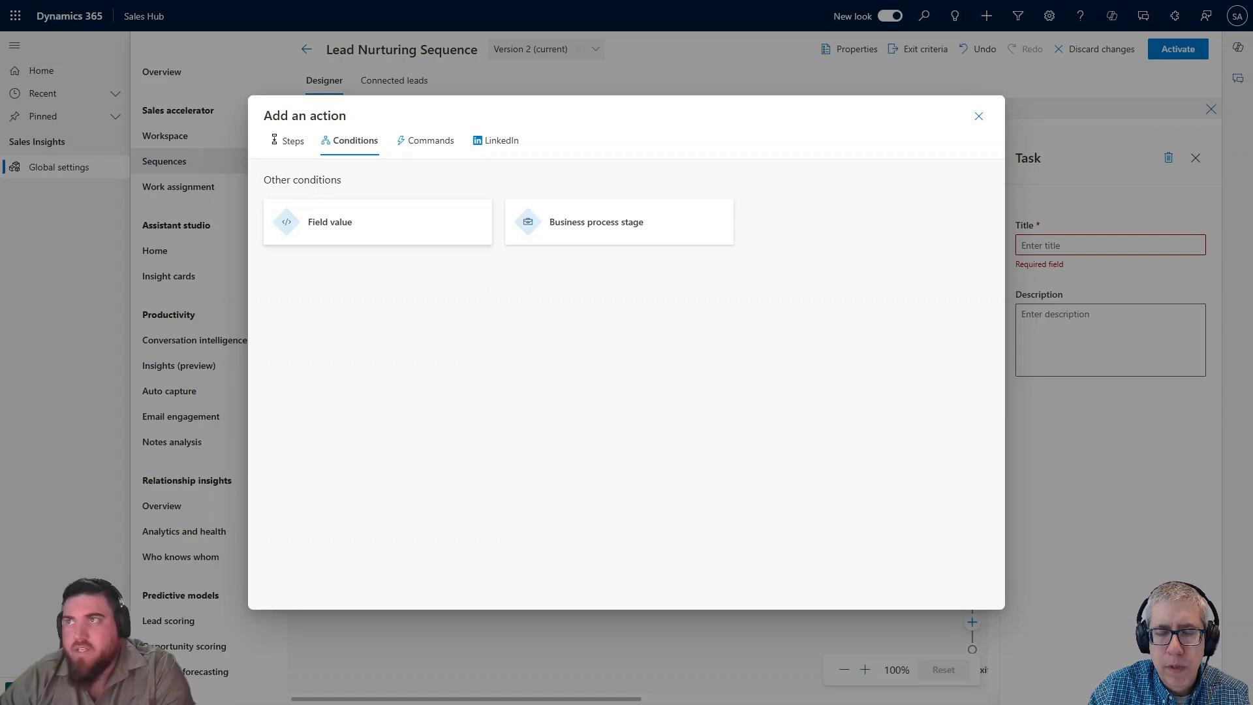
left_click(373, 233)
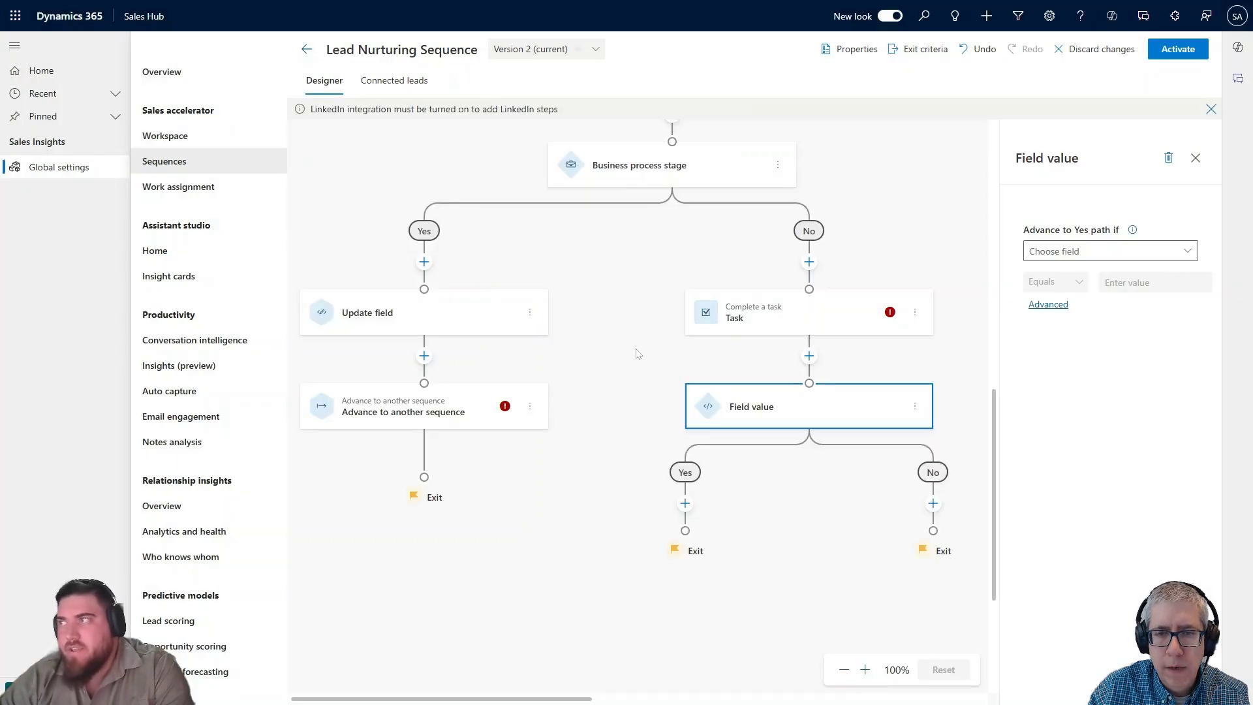
- Choose Est. Value as the field that the new Field value condition evaluates
scroll(637, 355, "down", 1)
scroll(643, 353, "down", 1)
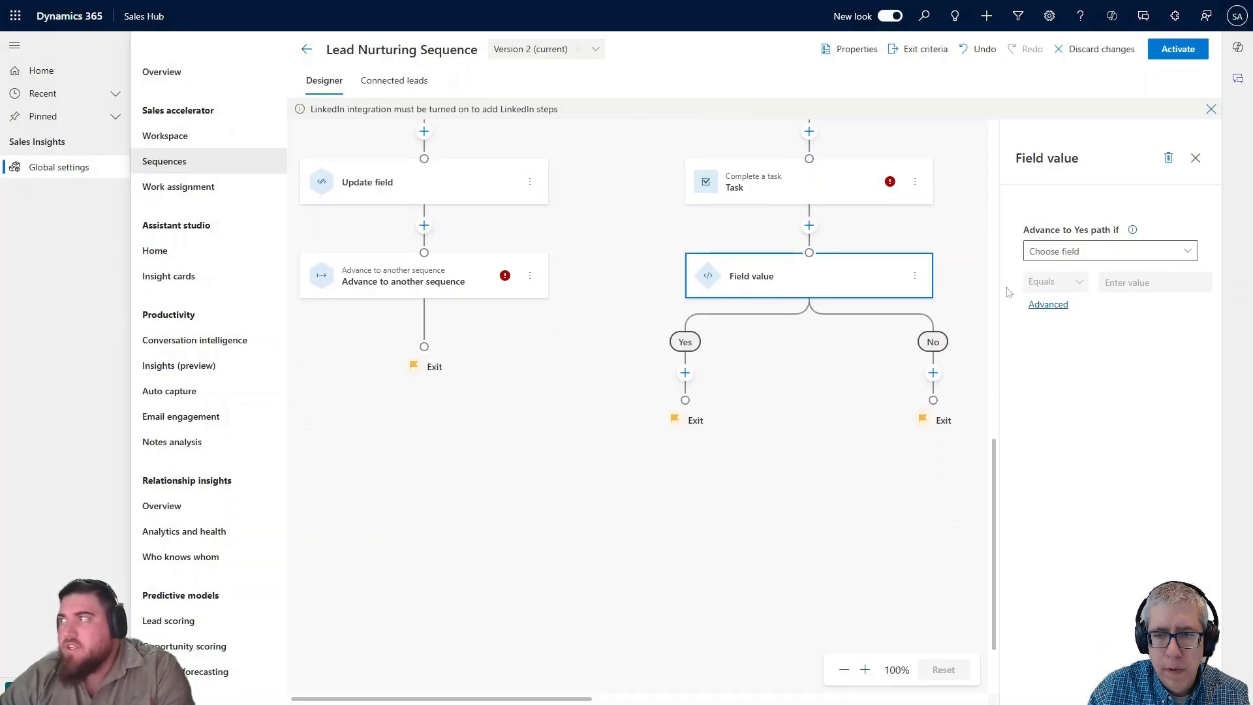
left_click(1186, 251)
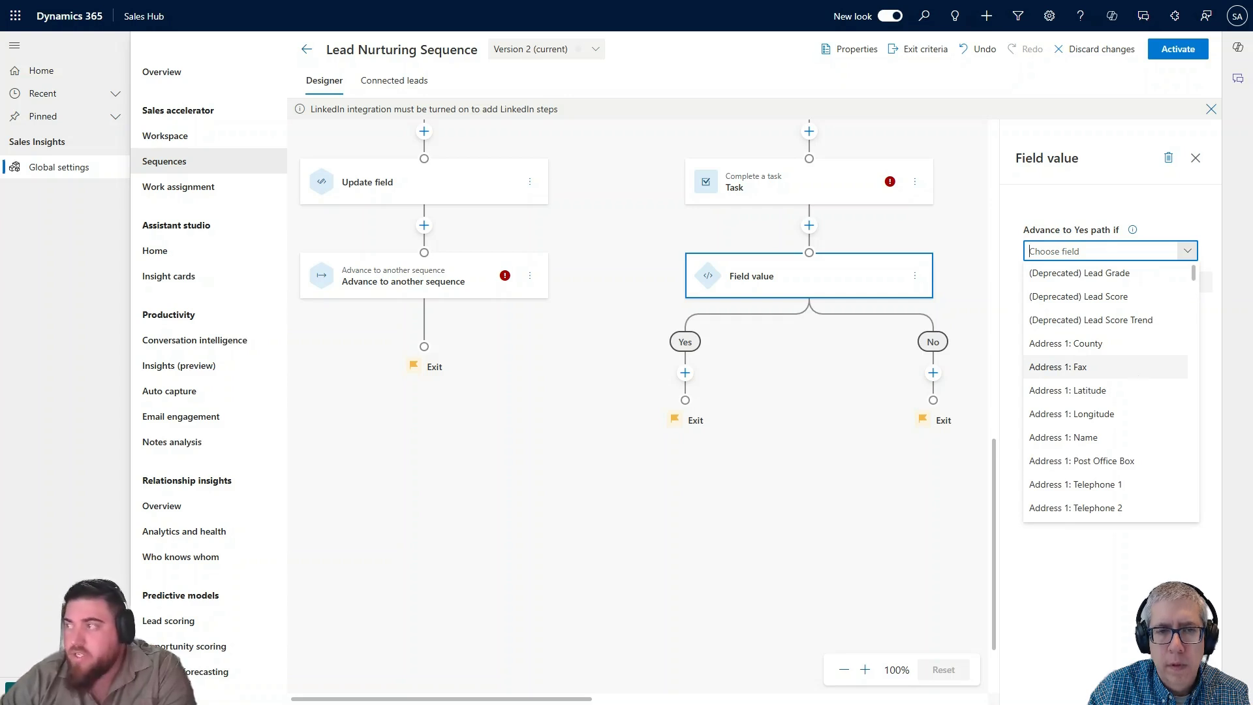
scroll(1135, 380, "down", 10)
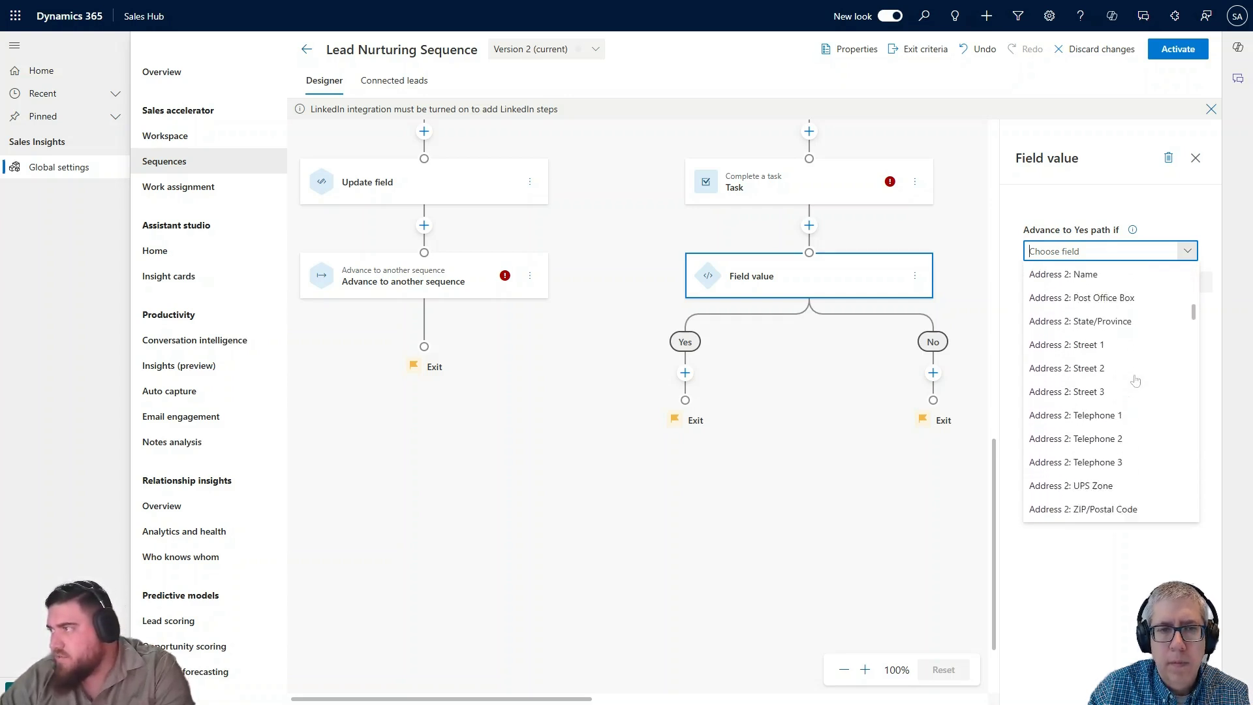
scroll(1110, 352, "down", 3)
scroll(1081, 328, "up", 1)
scroll(1083, 398, "down", 5)
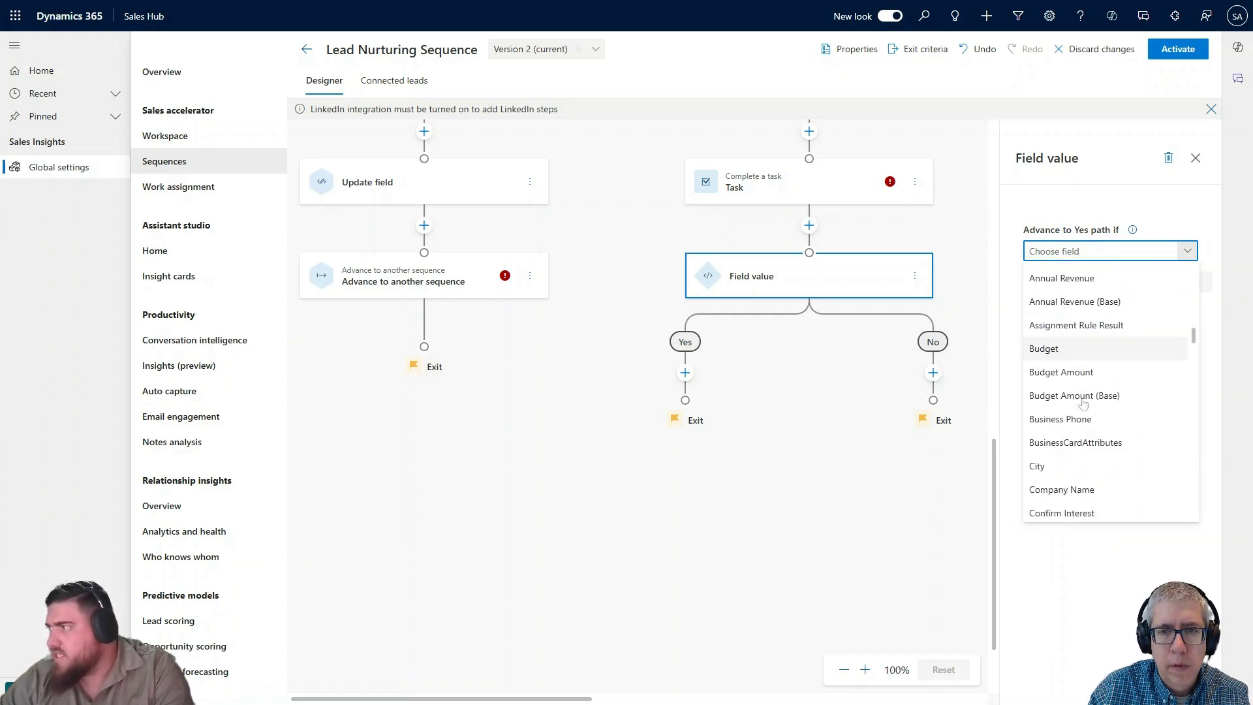
scroll(1083, 404, "down", 6)
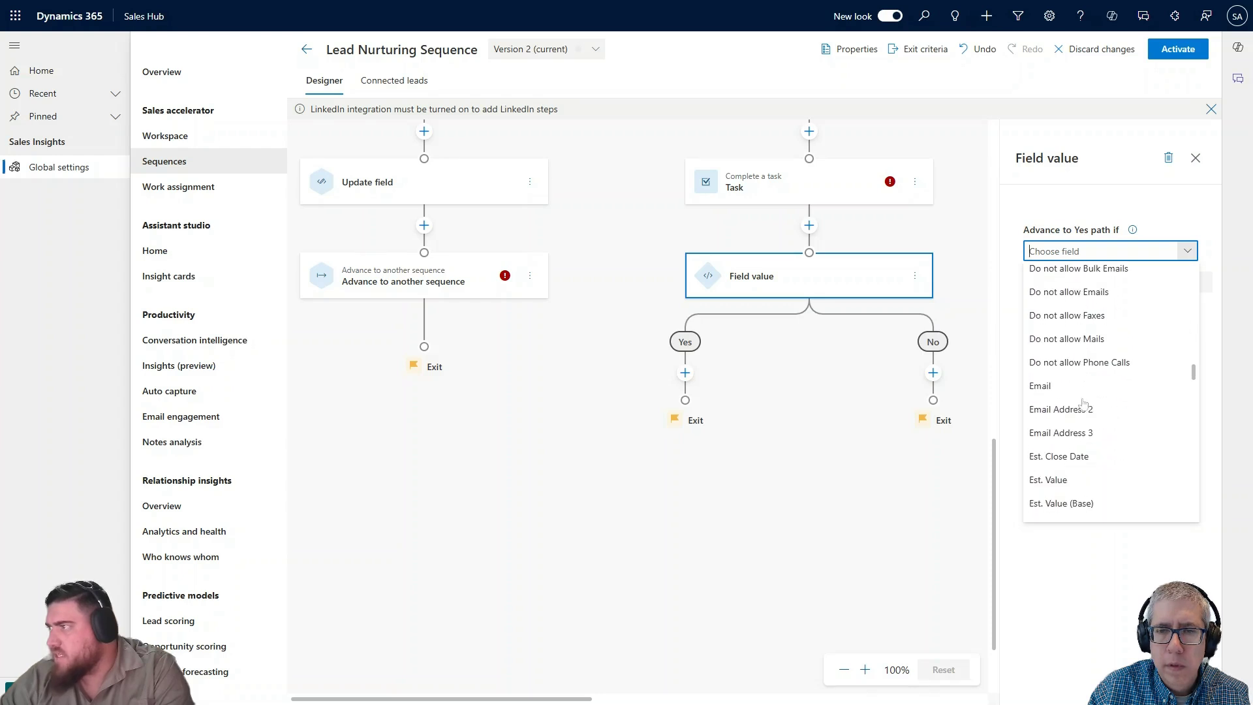
left_click(1071, 418)
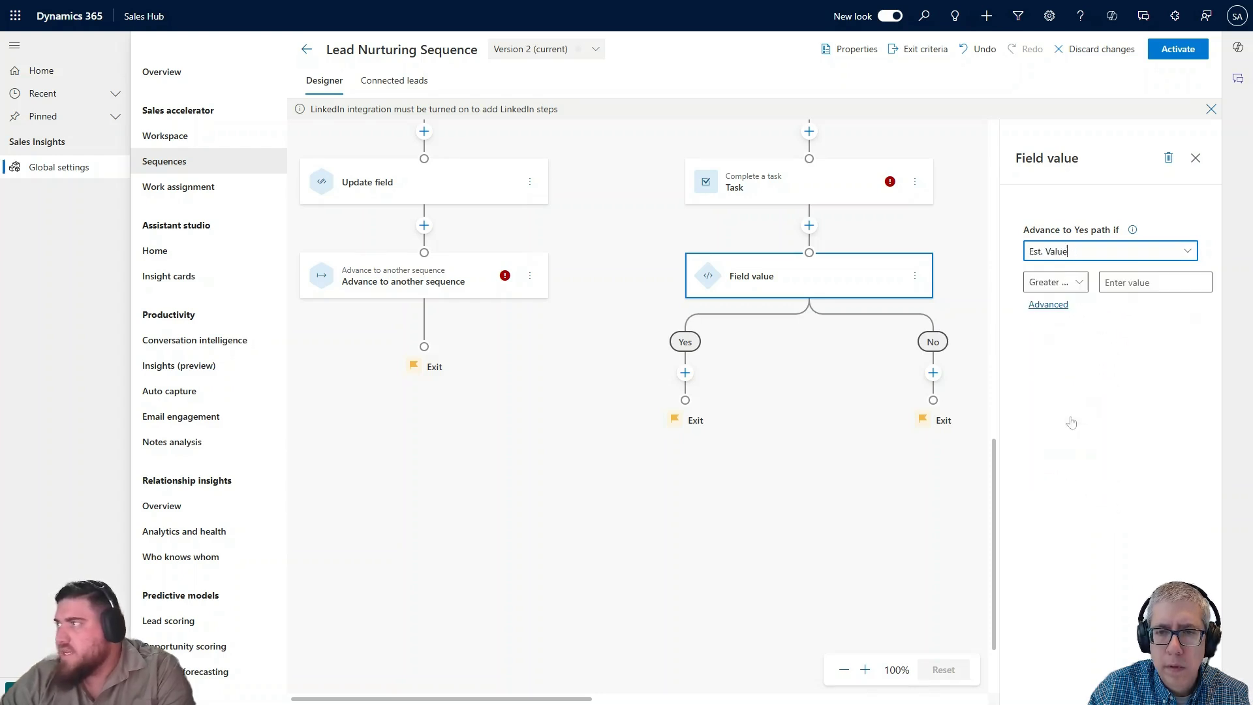
- Set the Est. Value condition's comparison value to 50000 and look over the steps available for its Yes branch
left_click(1148, 282)
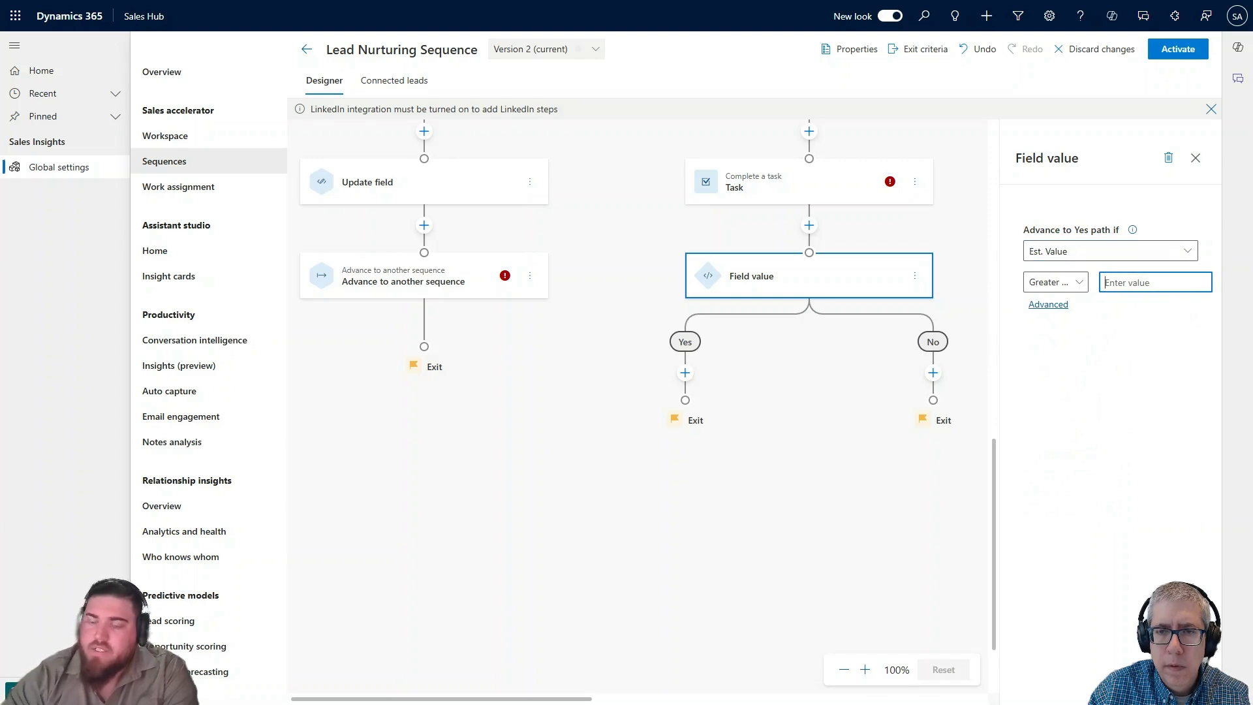
type("50000")
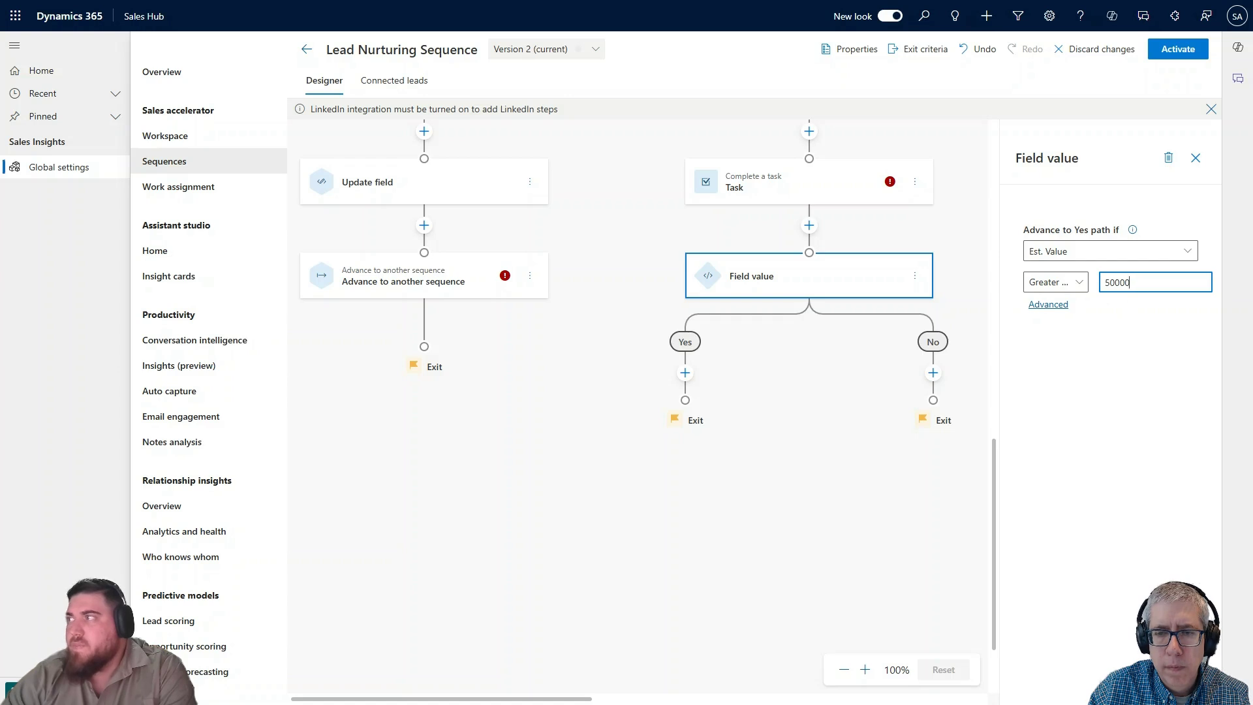
left_click(1196, 158)
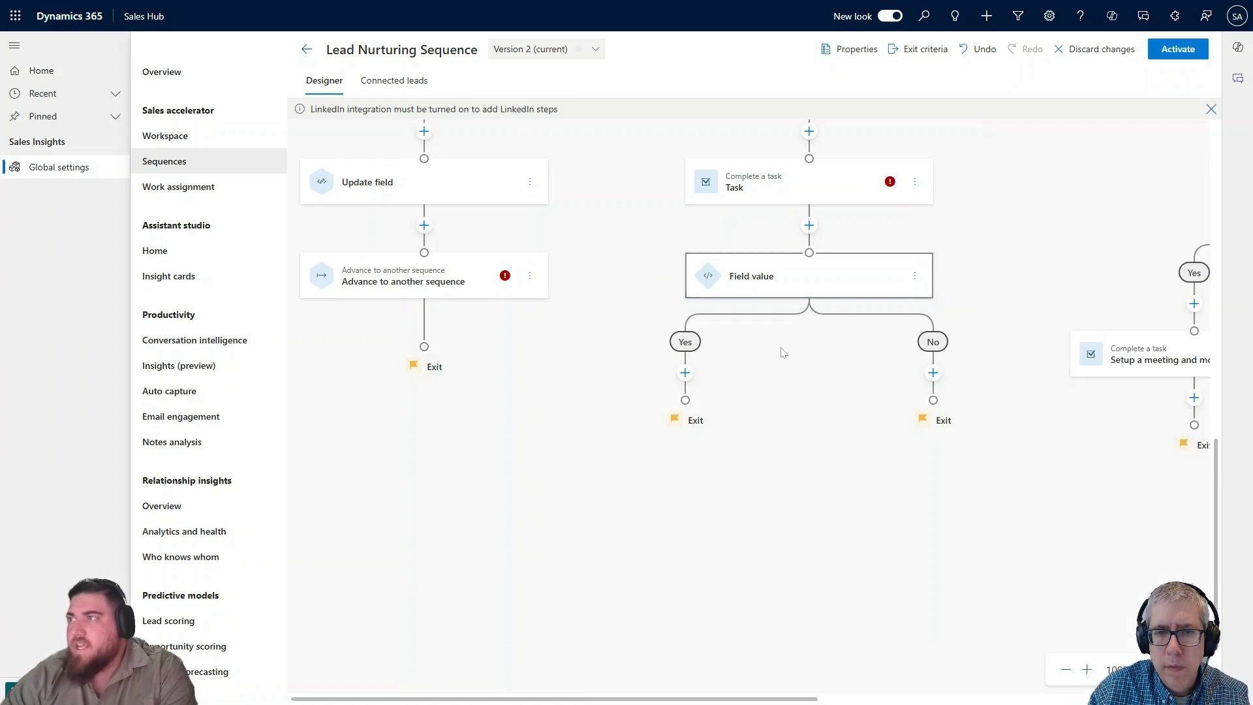
left_click(685, 373)
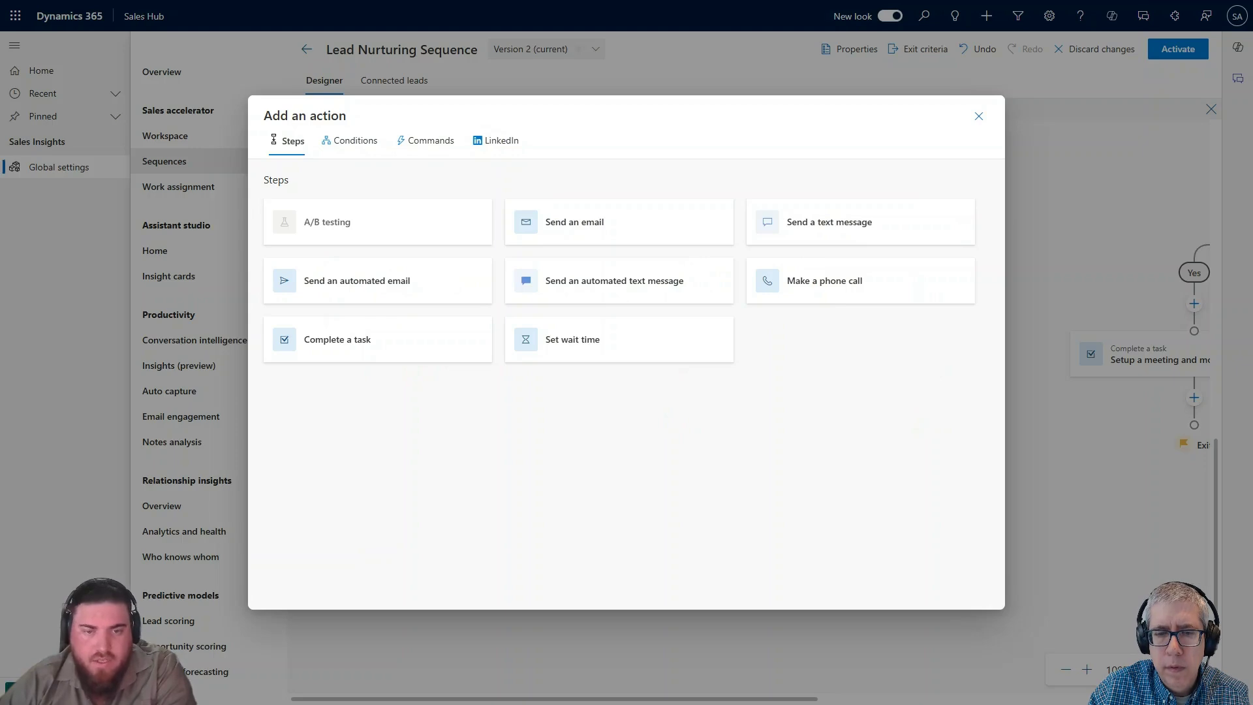
left_click(979, 116)
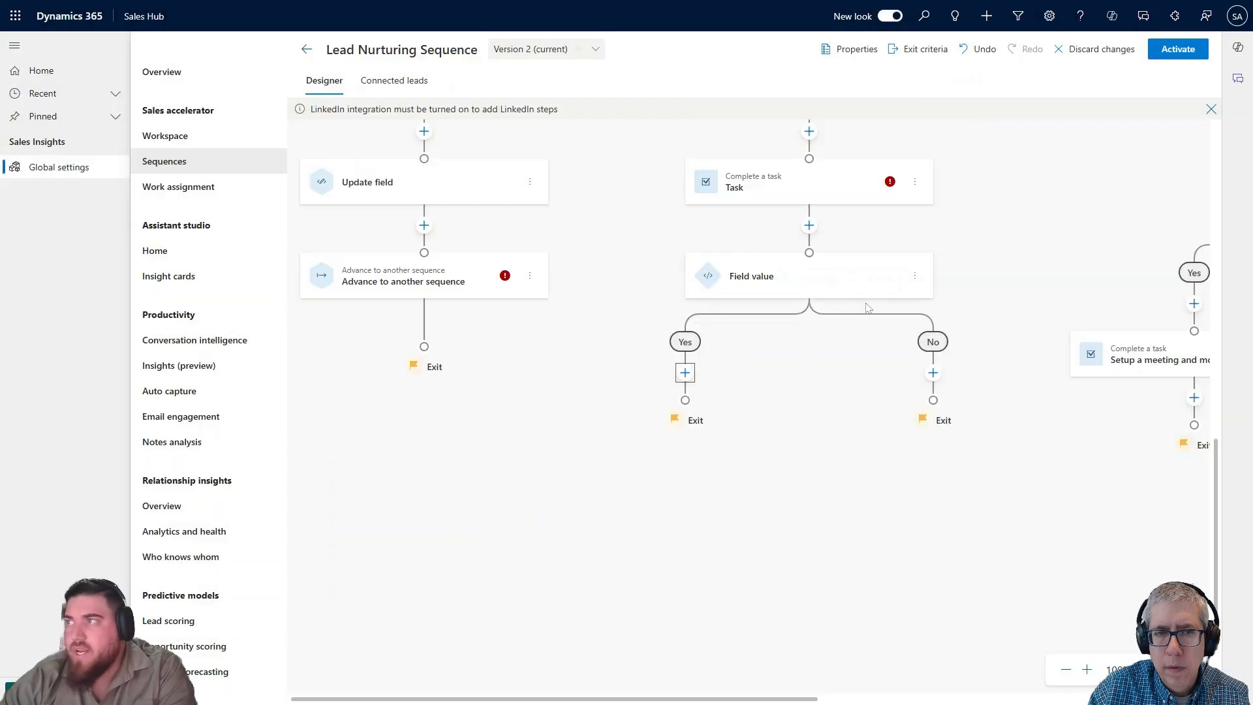
- Try adding a second condition row below the Est. Value row in the Field value condition's advanced editor
left_click(808, 287)
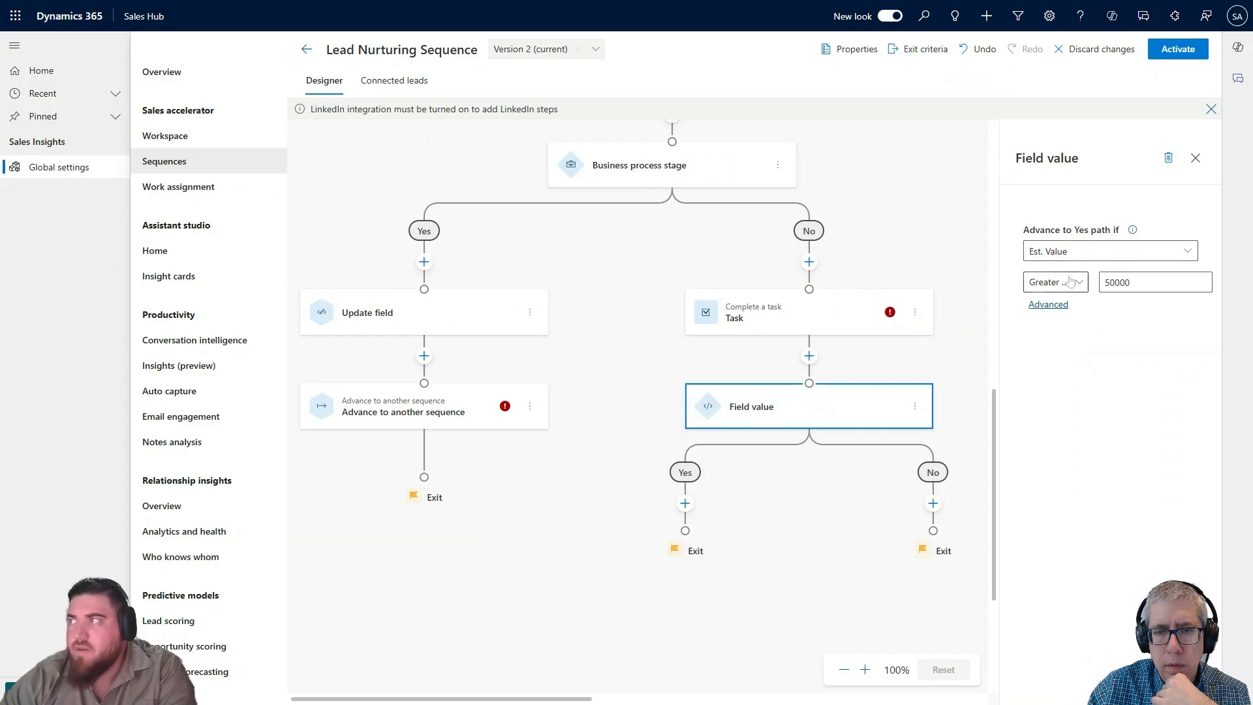
left_click(1048, 305)
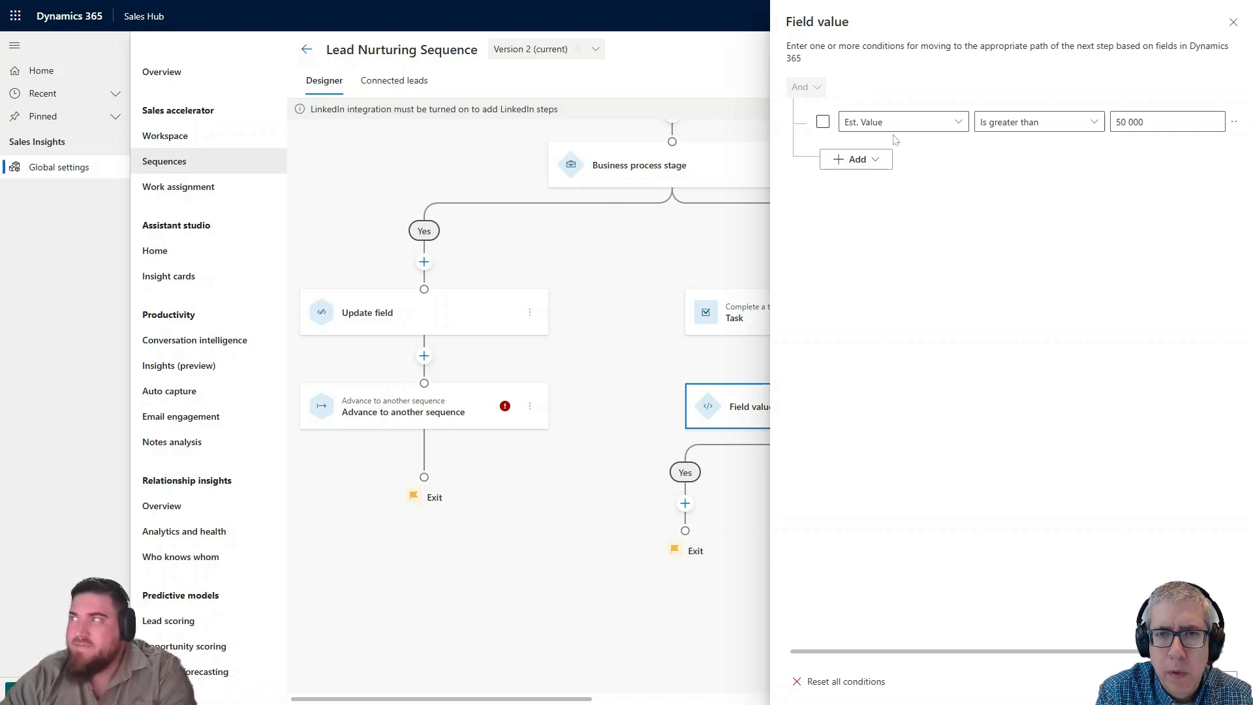
left_click(873, 160)
left_click(871, 183)
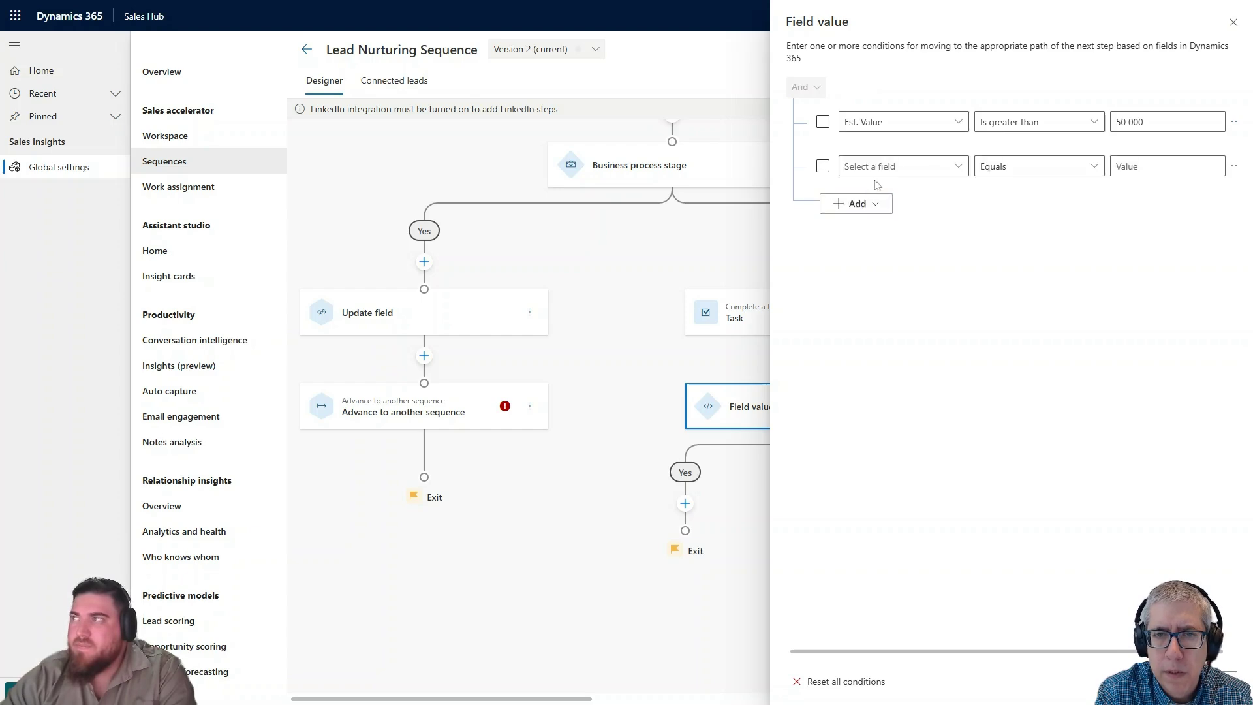
left_click(958, 167)
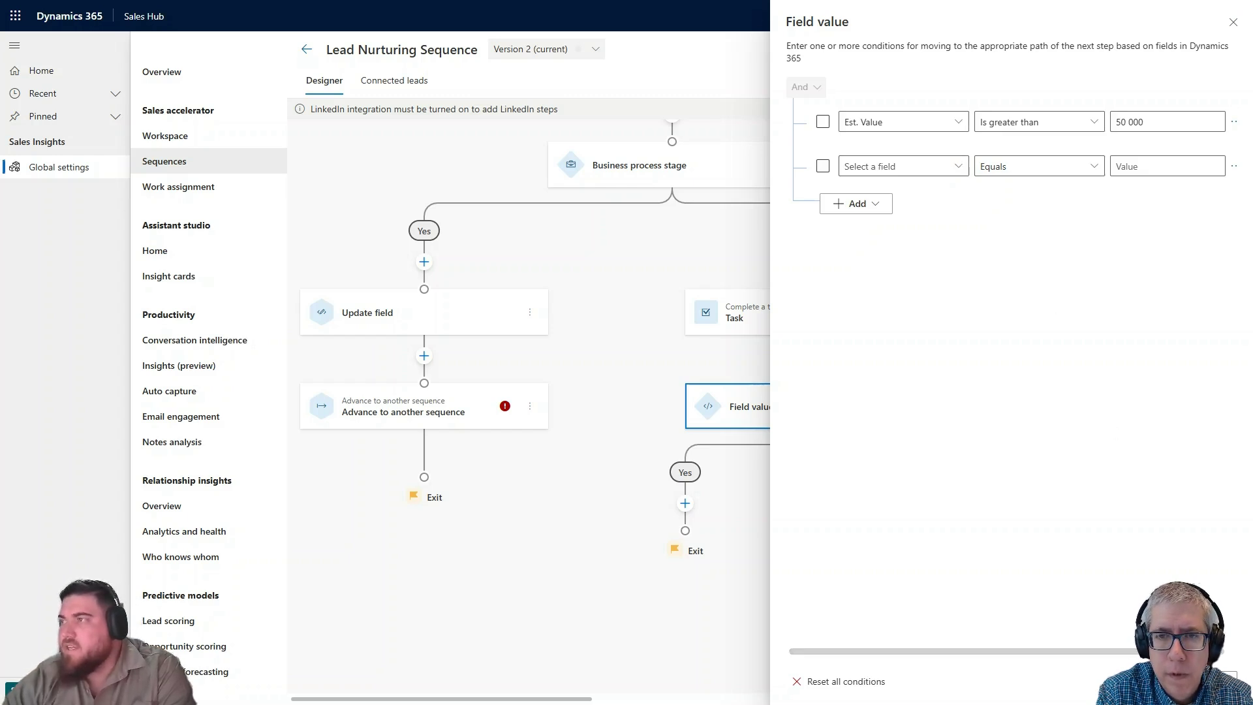
key("Escape")
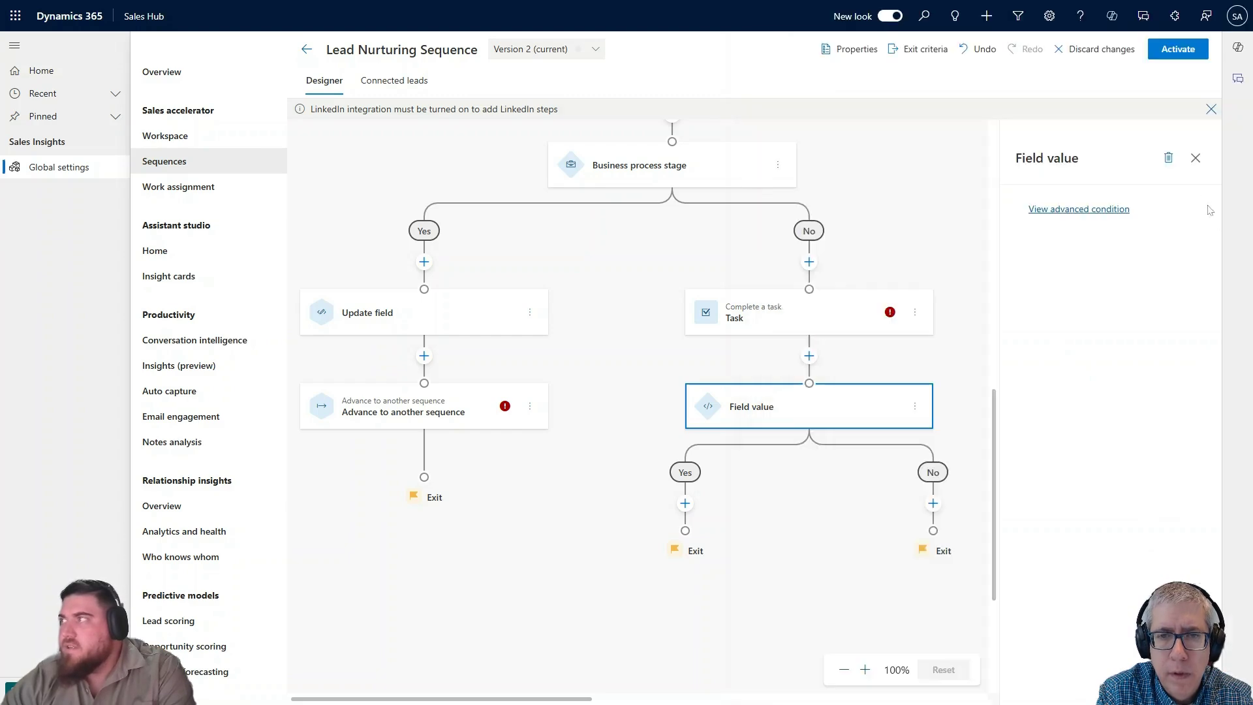
left_click(1196, 158)
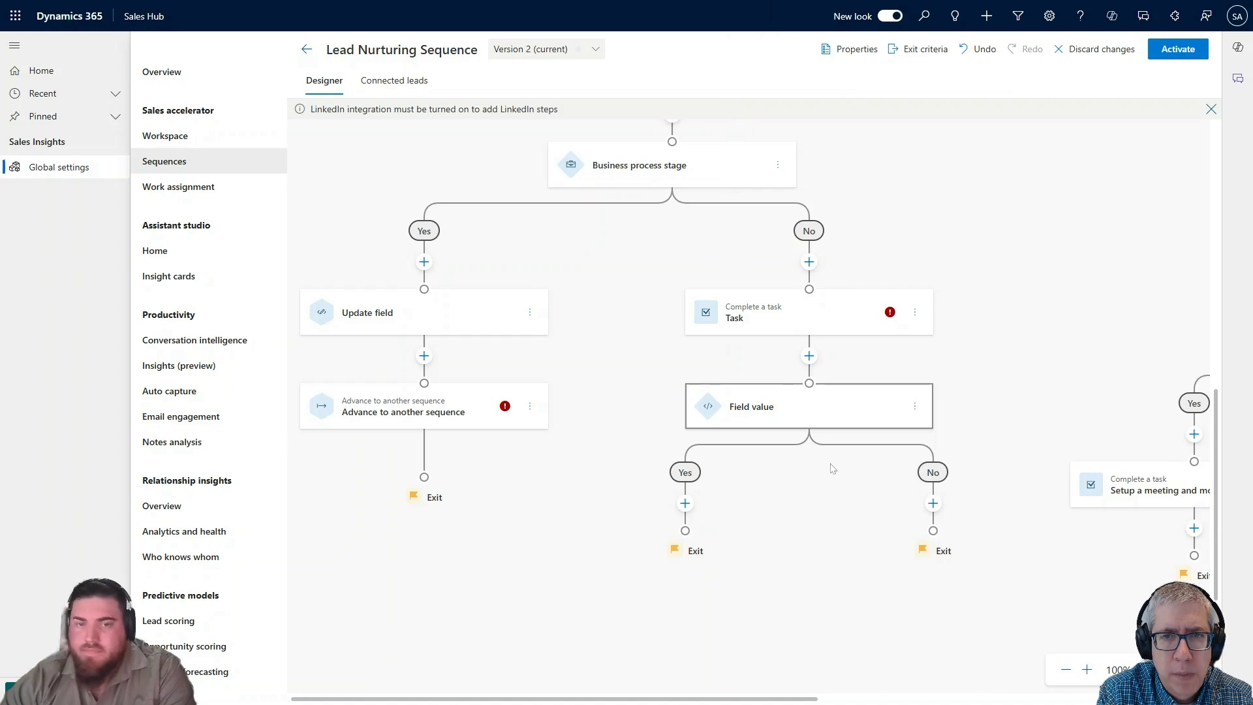